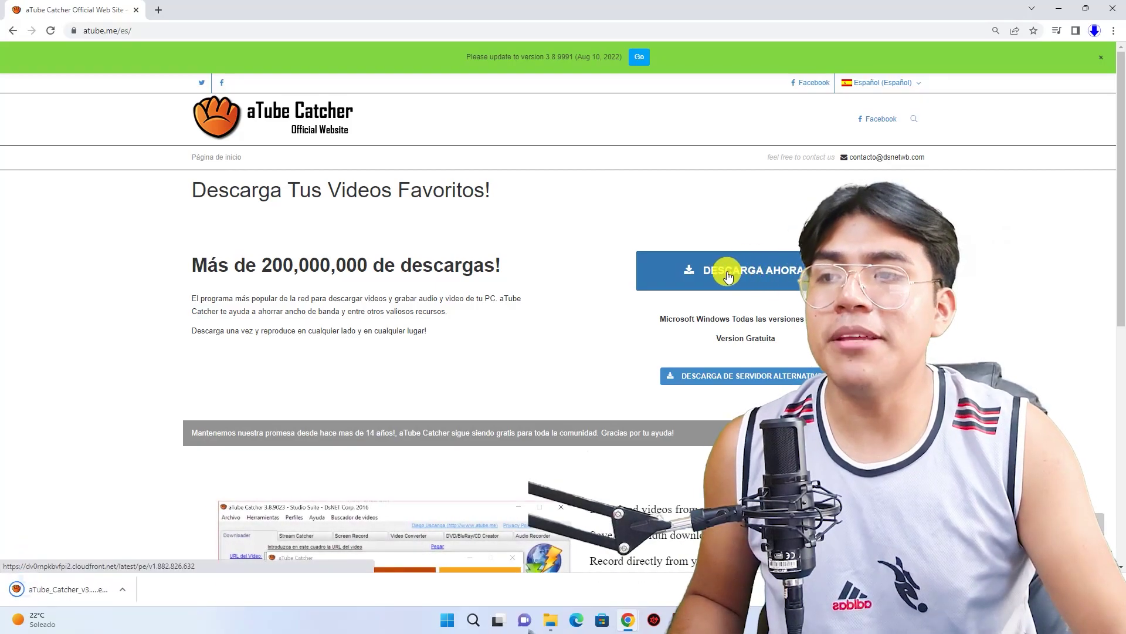
Copy the downloaded aTube Catcher installer from the browser onto the desktop and minimize the browser window.
{"action": "left_click", "coordinate": [56, 589]}
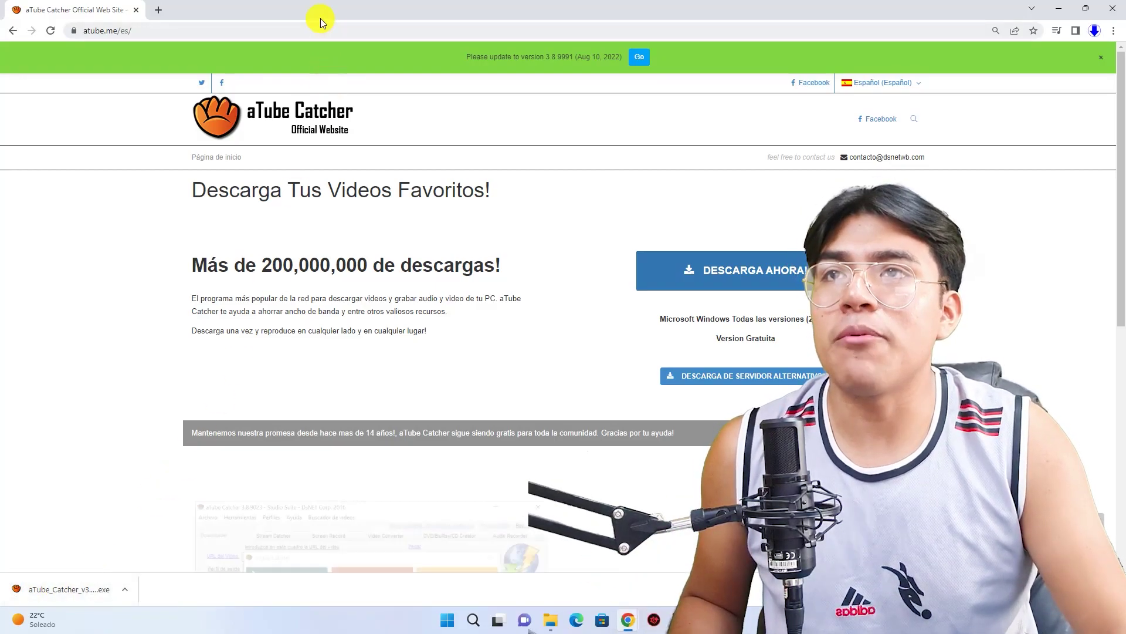
{"action": "left_click_drag", "start_coordinate": [338, 13], "coordinate": [757, 31]}
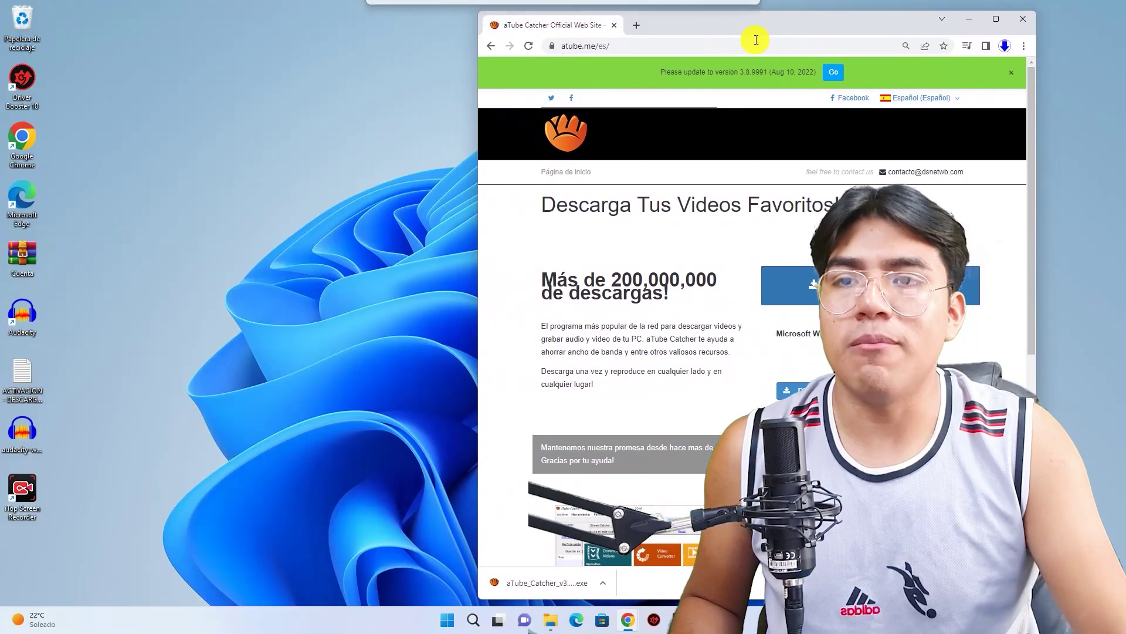
{"action": "left_click_drag", "start_coordinate": [517, 579], "coordinate": [307, 294]}
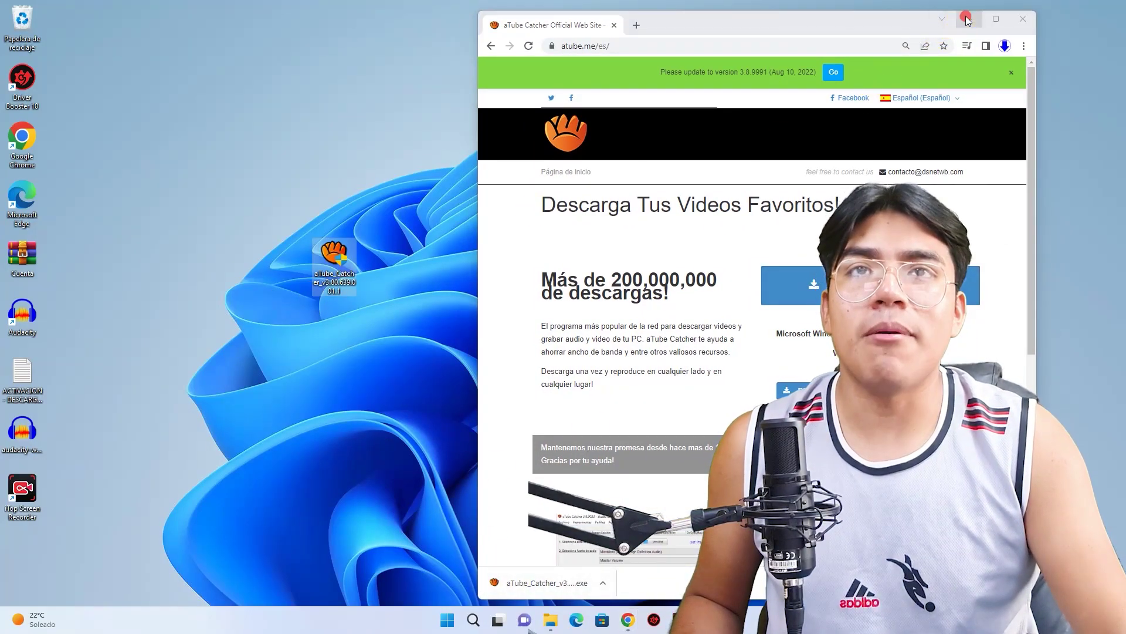
{"action": "left_click", "coordinate": [968, 19]}
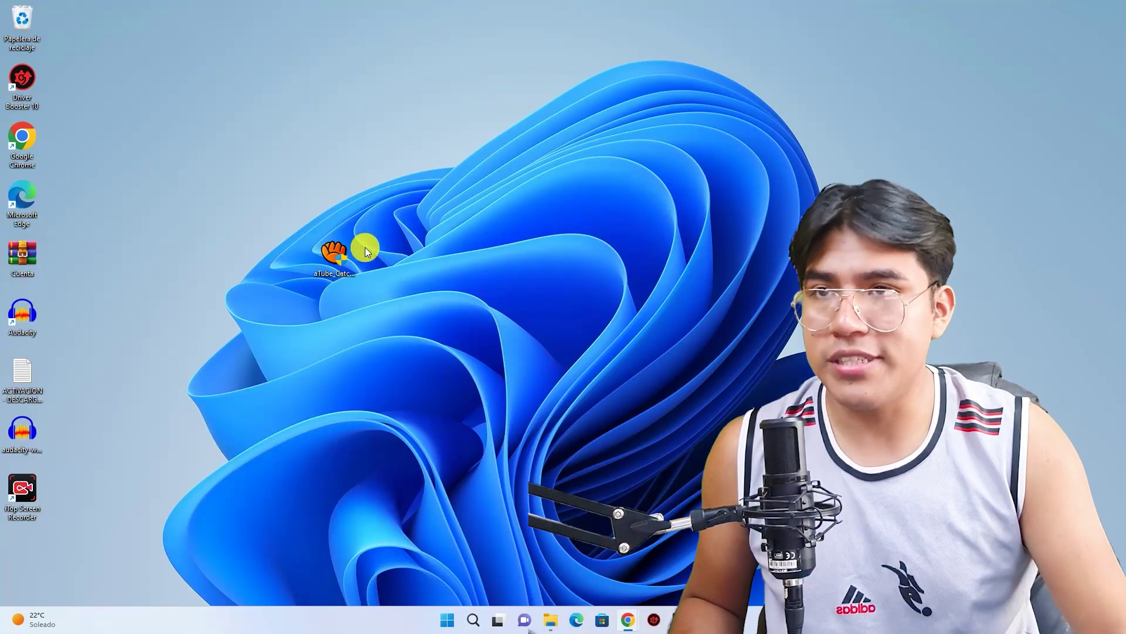
Run the aTube Catcher installer as administrator and choose Español as the setup language.
{"action": "right_click", "coordinate": [342, 259]}
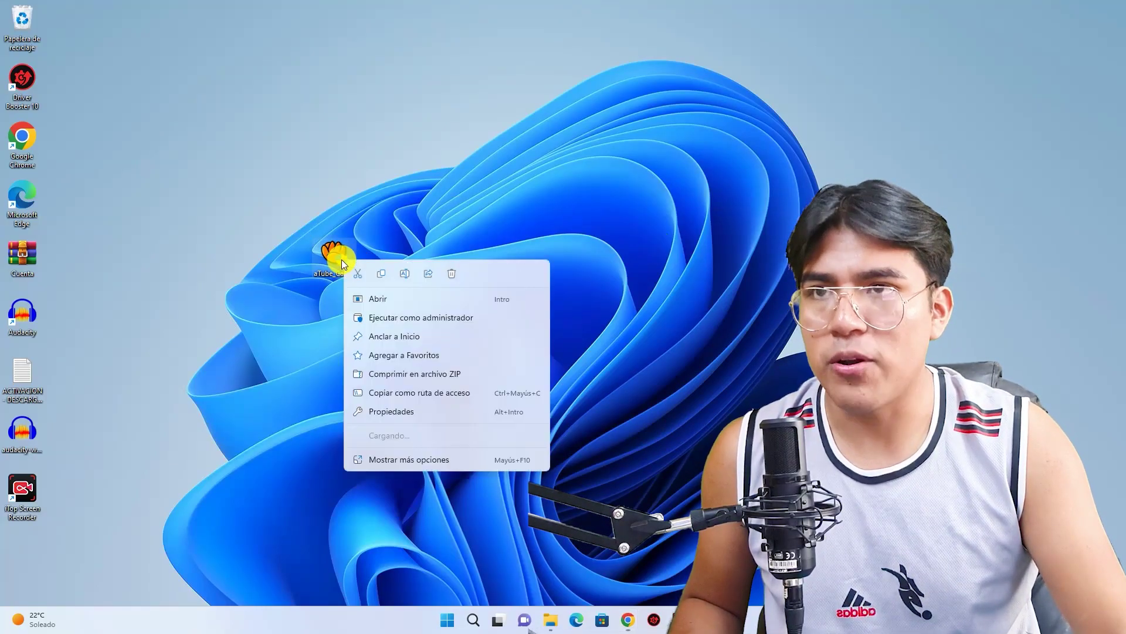
{"action": "left_click", "coordinate": [432, 320]}
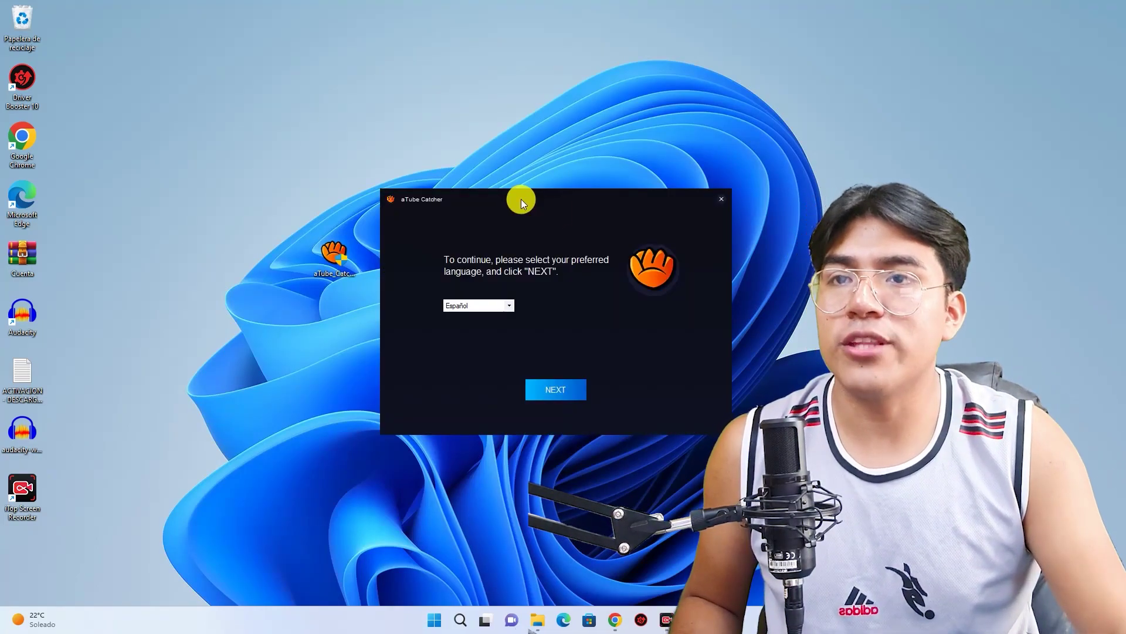
{"action": "left_click", "coordinate": [508, 304]}
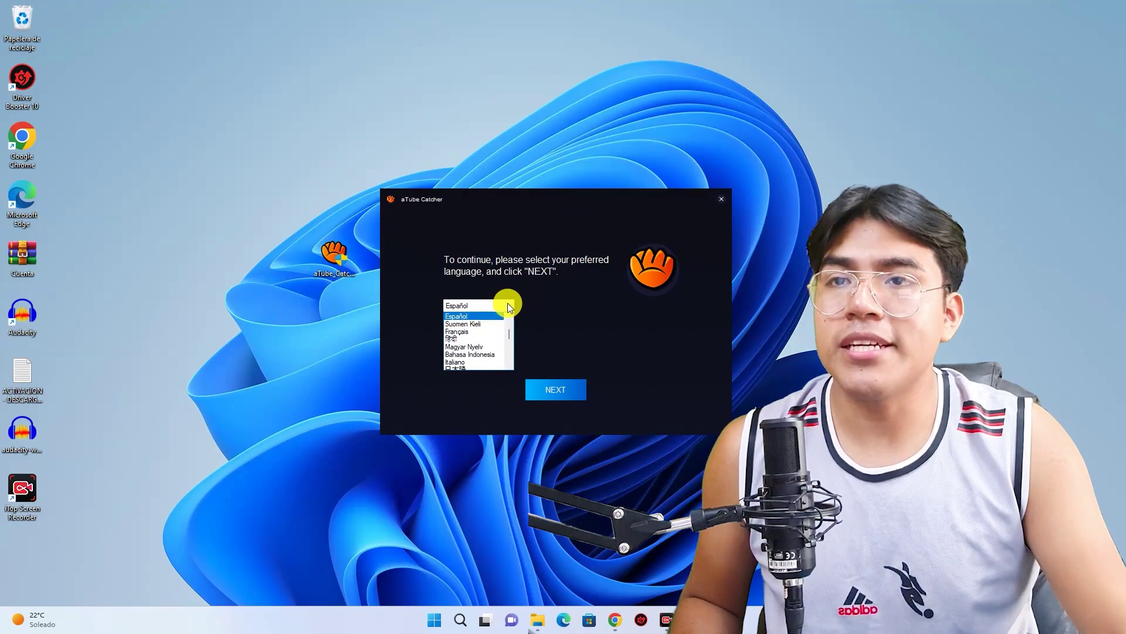
{"action": "left_click", "coordinate": [482, 317]}
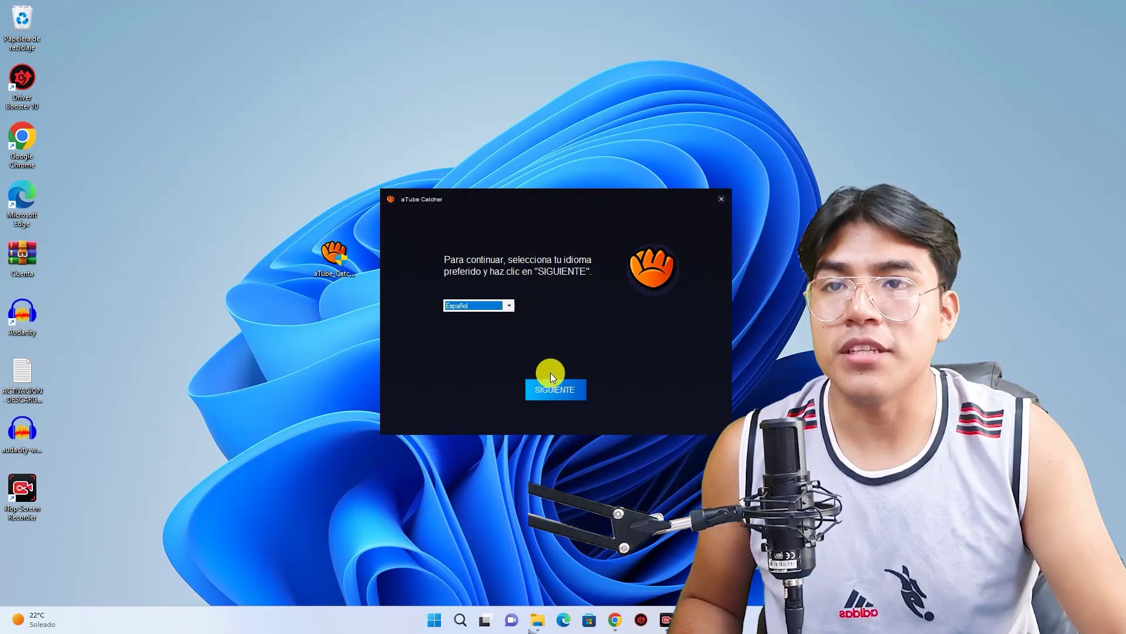
{"action": "left_click", "coordinate": [554, 389]}
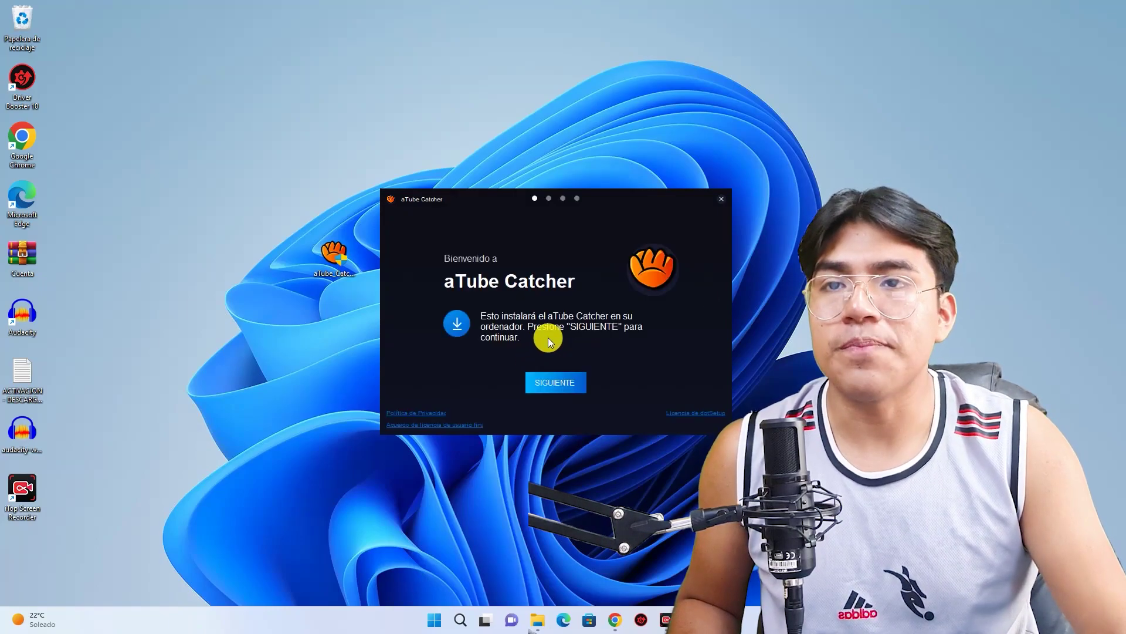
Install aTube Catcher, declining the Brave and McAfee WebAdvisor offers, and finish with the option to launch the application.
{"action": "left_click", "coordinate": [565, 389]}
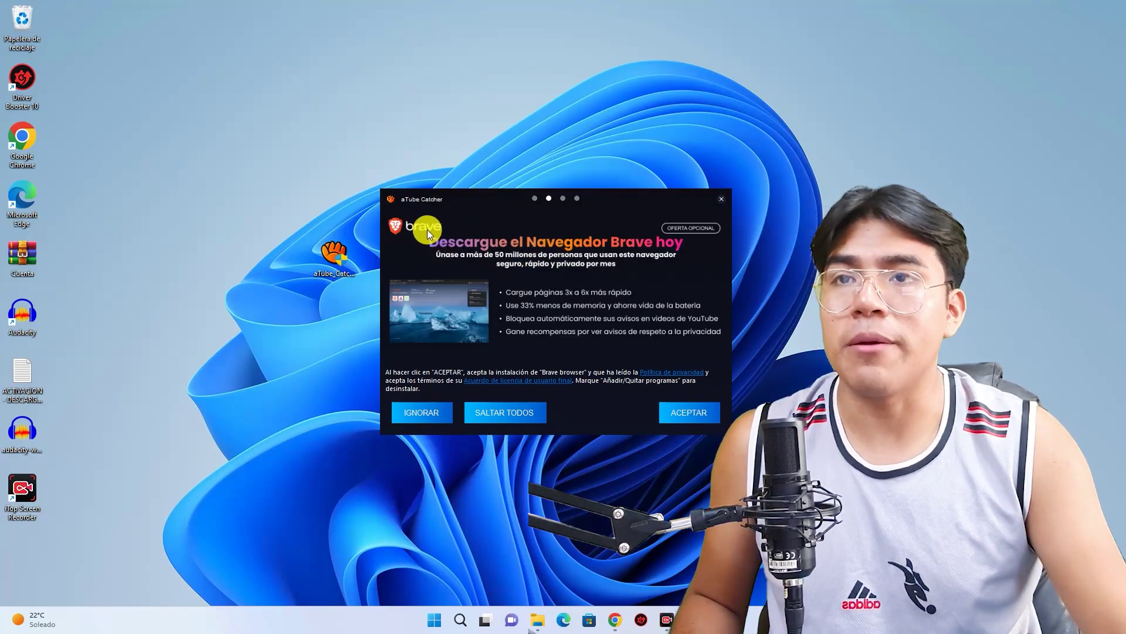
{"action": "left_click", "coordinate": [420, 415]}
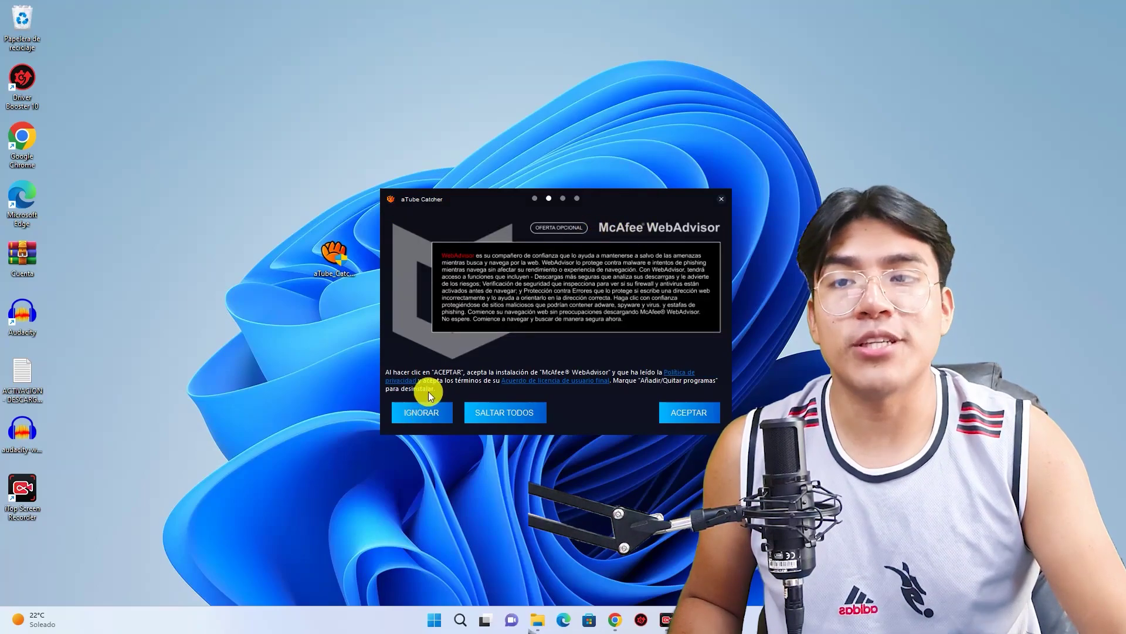
{"action": "left_click", "coordinate": [429, 410]}
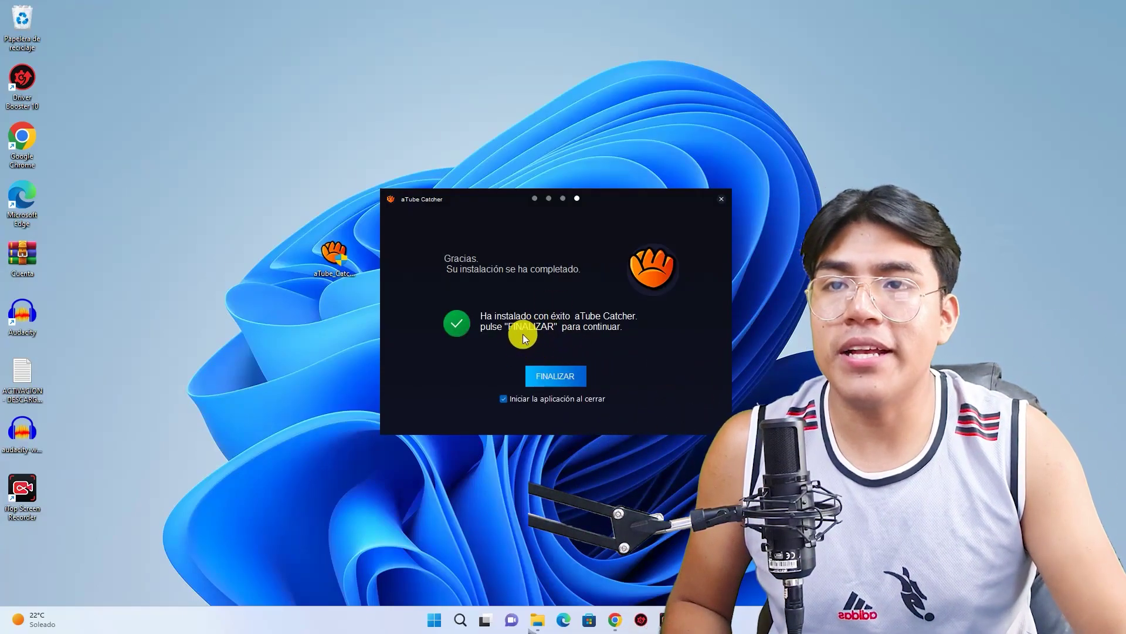
{"action": "left_click", "coordinate": [563, 377]}
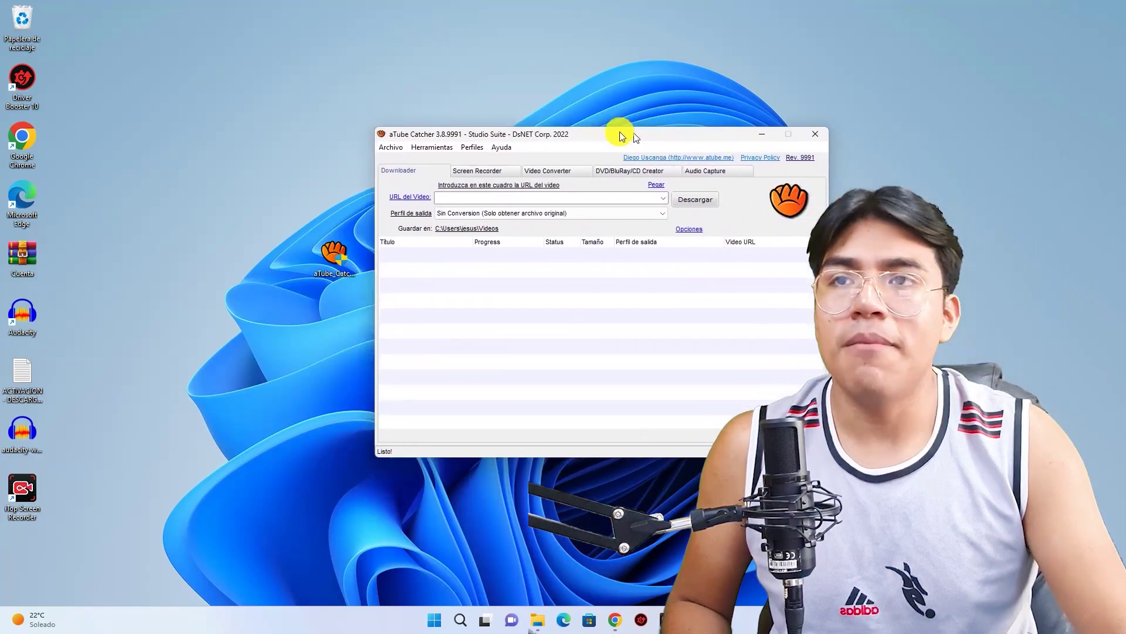
Reposition the aTube Catcher windows on the desktop and open the Screen Capture tool.
{"action": "left_click_drag", "start_coordinate": [622, 130], "coordinate": [562, 137]}
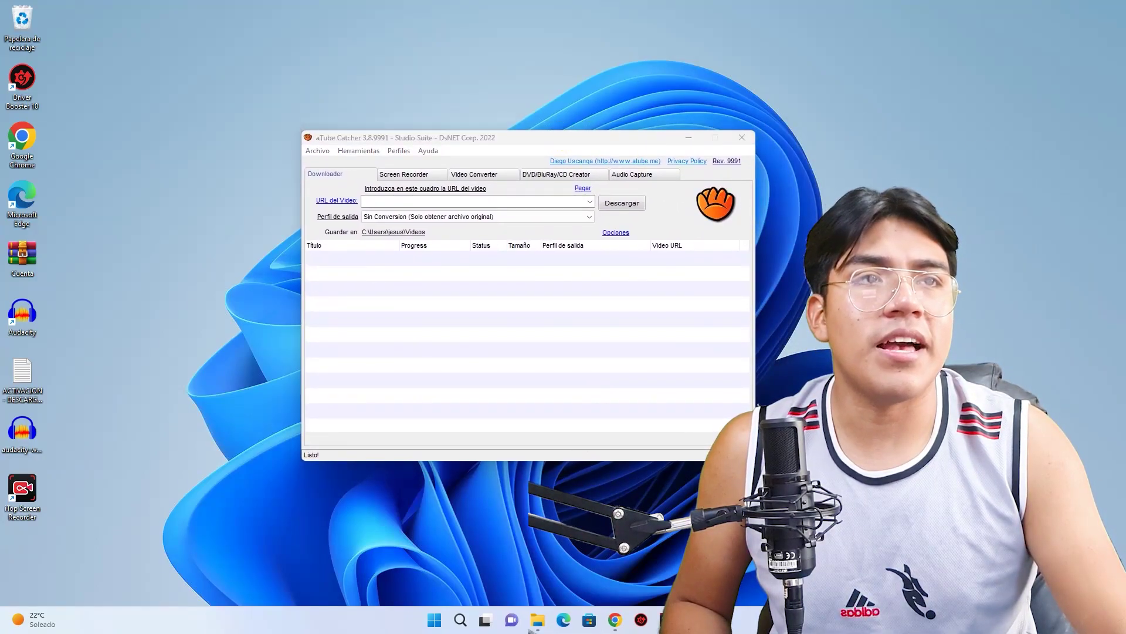
{"action": "left_click_drag", "start_coordinate": [734, 222], "coordinate": [523, 218]}
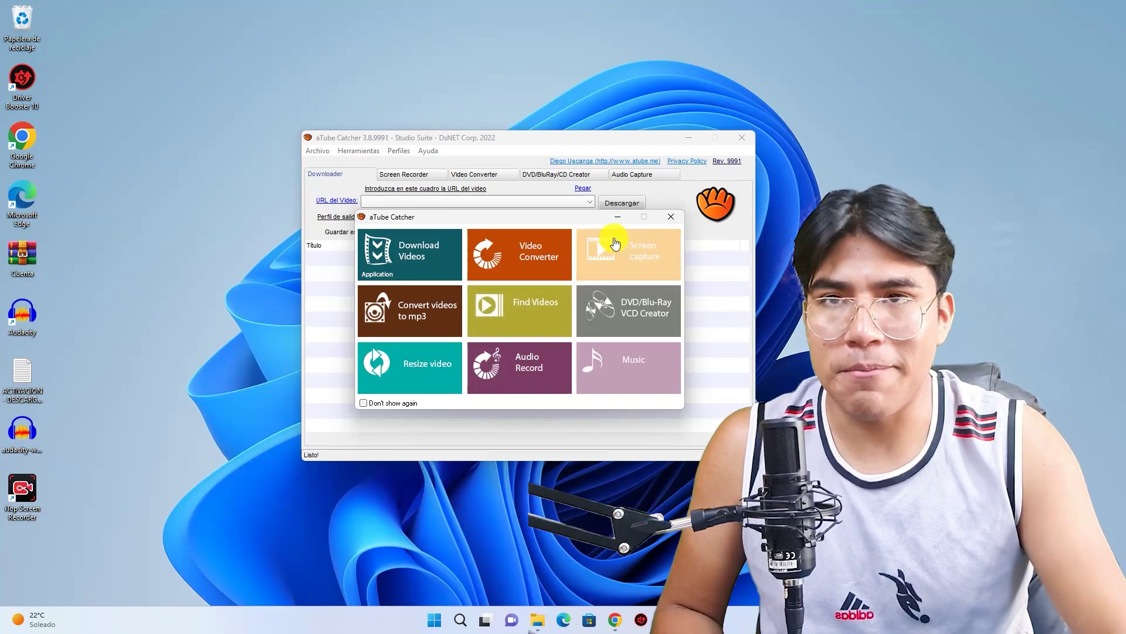
{"action": "left_click", "coordinate": [639, 260]}
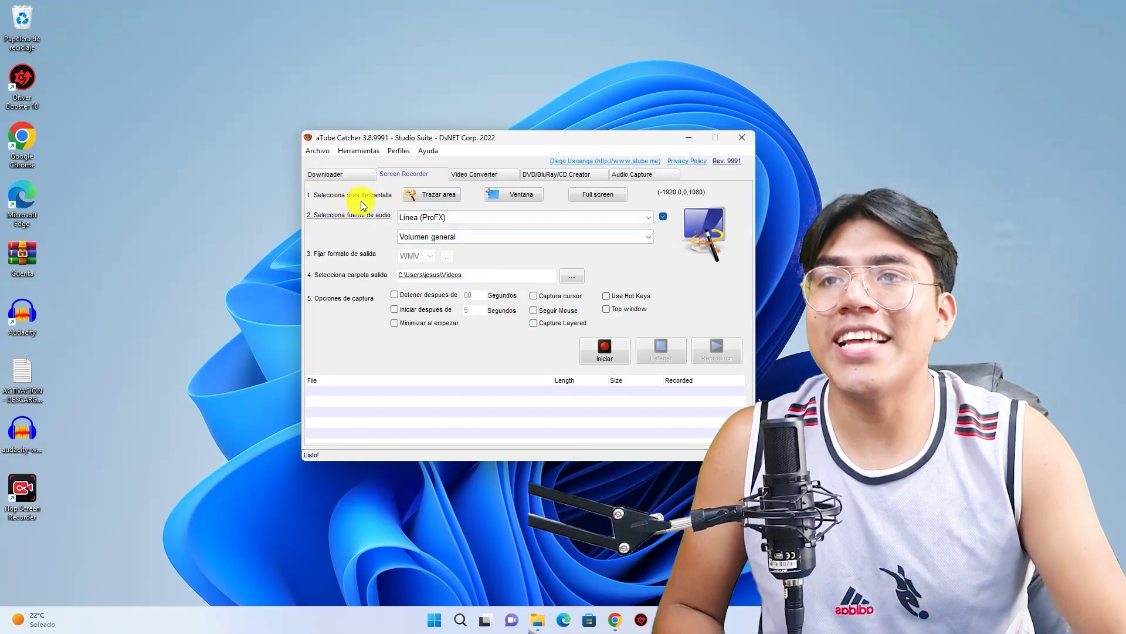
Trace a custom capture area about 770 by 337 pixels, and replace it by picking the desktop as the capture window.
{"action": "left_click", "coordinate": [429, 196]}
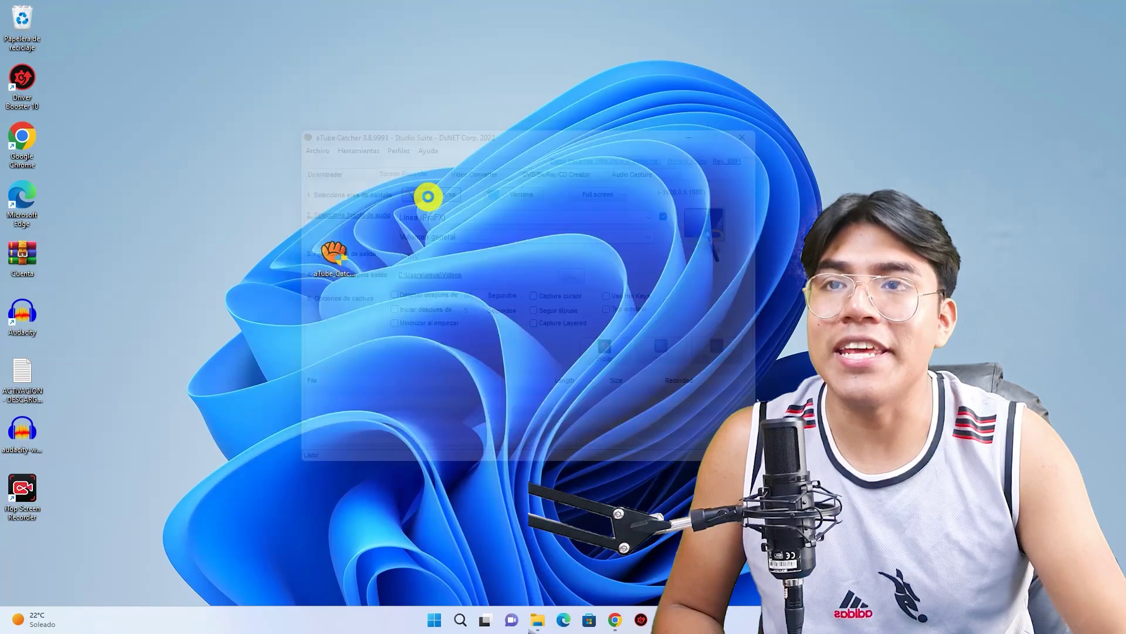
{"action": "left_click_drag", "start_coordinate": [91, 72], "coordinate": [541, 269]}
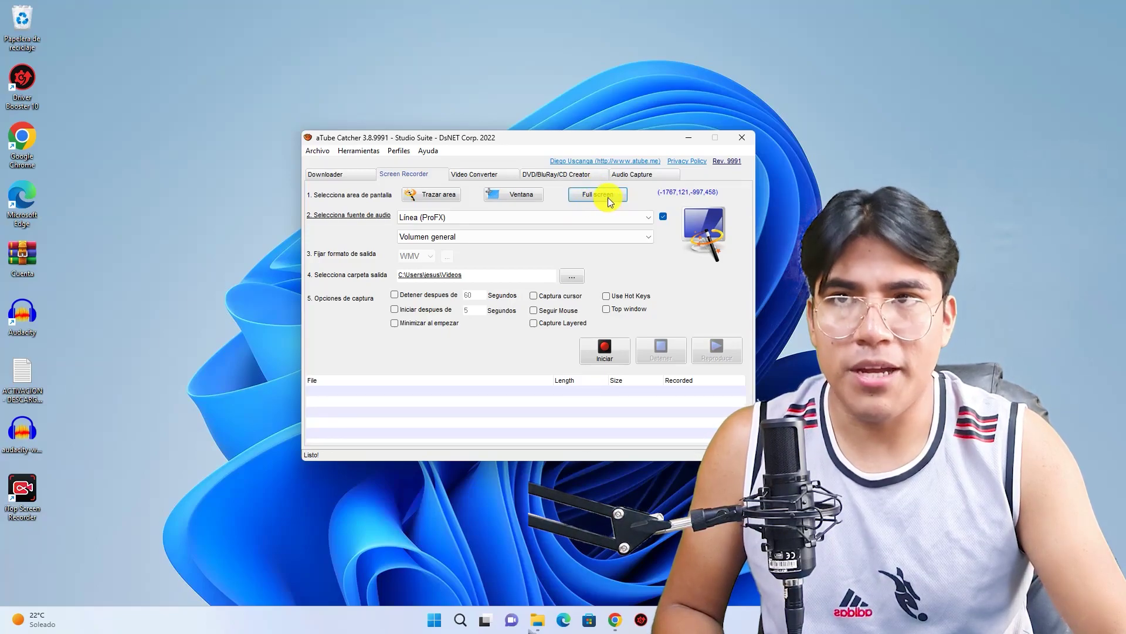
{"action": "left_click", "coordinate": [514, 197]}
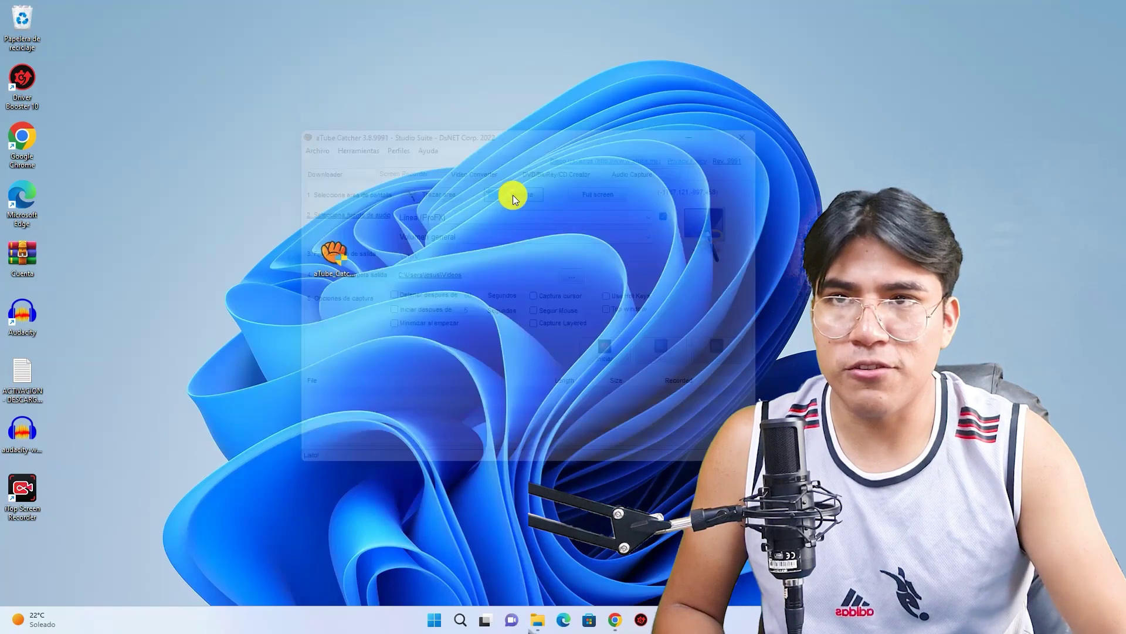
{"action": "left_click", "coordinate": [2, 6]}
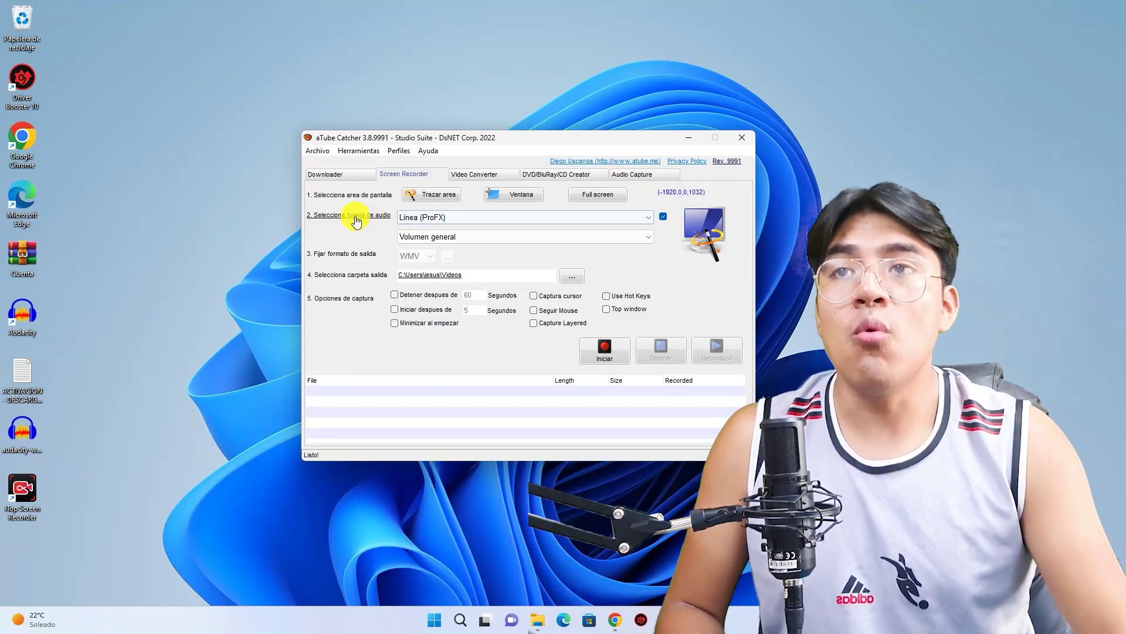
Check the available audio sources for the recording without changing the Línea (ProFX) selection.
{"action": "left_click", "coordinate": [441, 218]}
{"action": "left_click", "coordinate": [442, 219]}
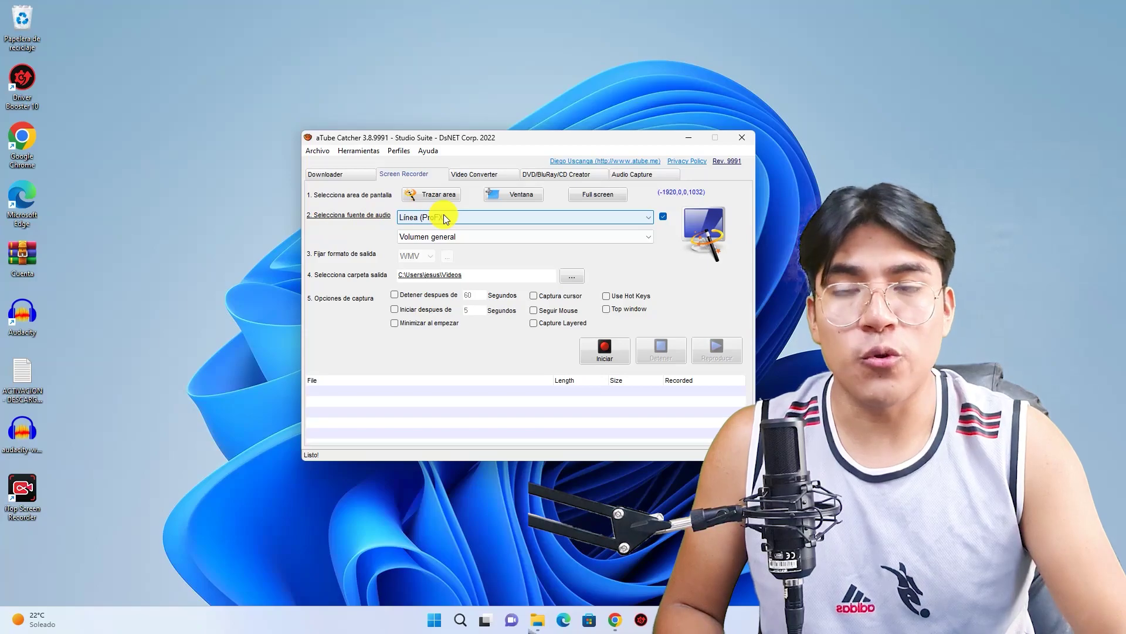
{"action": "left_click", "coordinate": [444, 218]}
{"action": "left_click", "coordinate": [460, 218]}
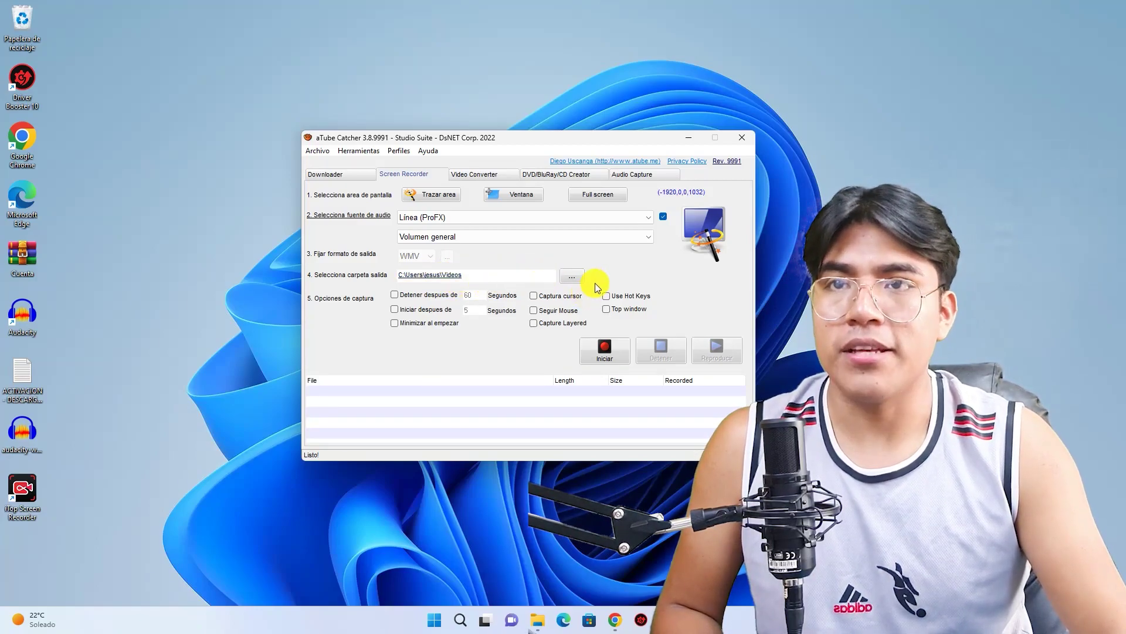
Set the recording output folder to Videos under Este equipo.
{"action": "left_click", "coordinate": [572, 277]}
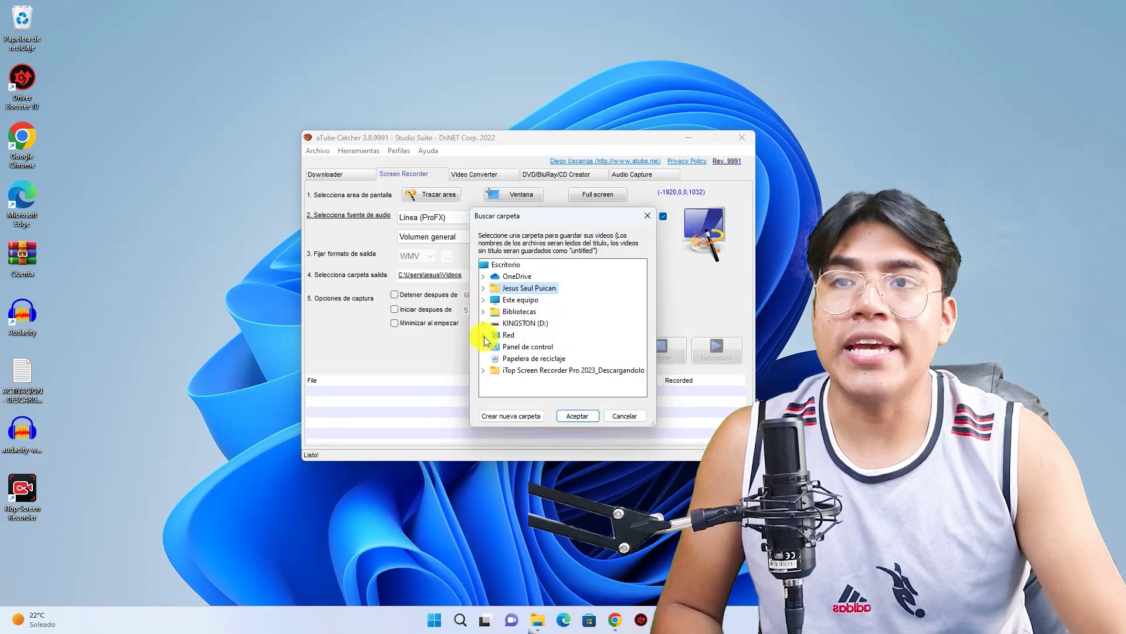
{"action": "left_click", "coordinate": [483, 300]}
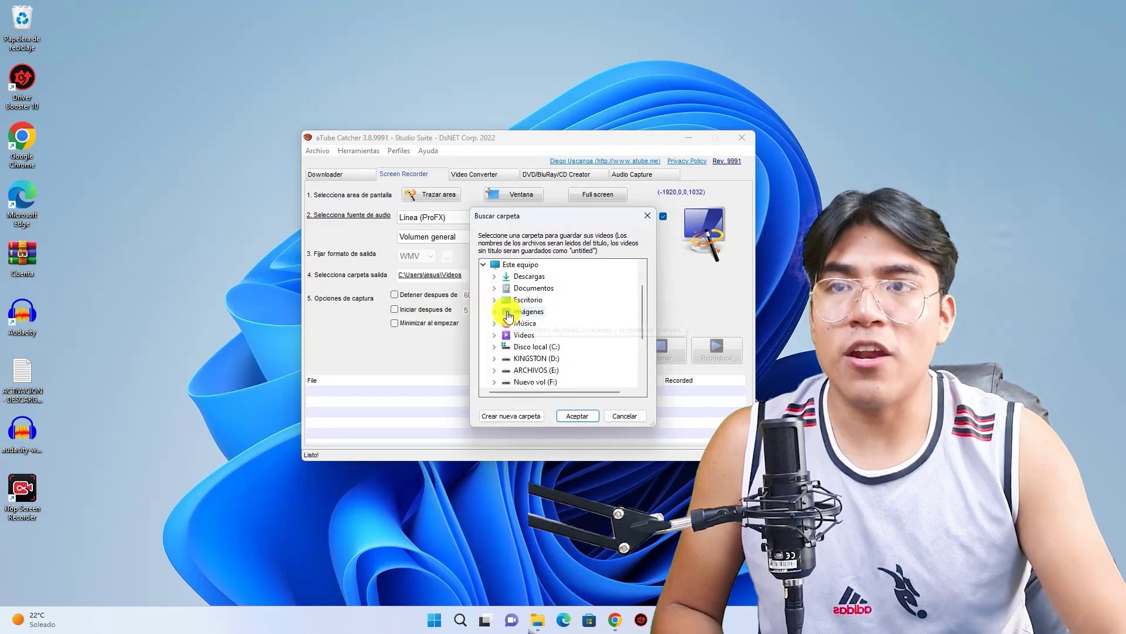
{"action": "scroll", "coordinate": [534, 346], "scroll_direction": "up", "scroll_amount": 1}
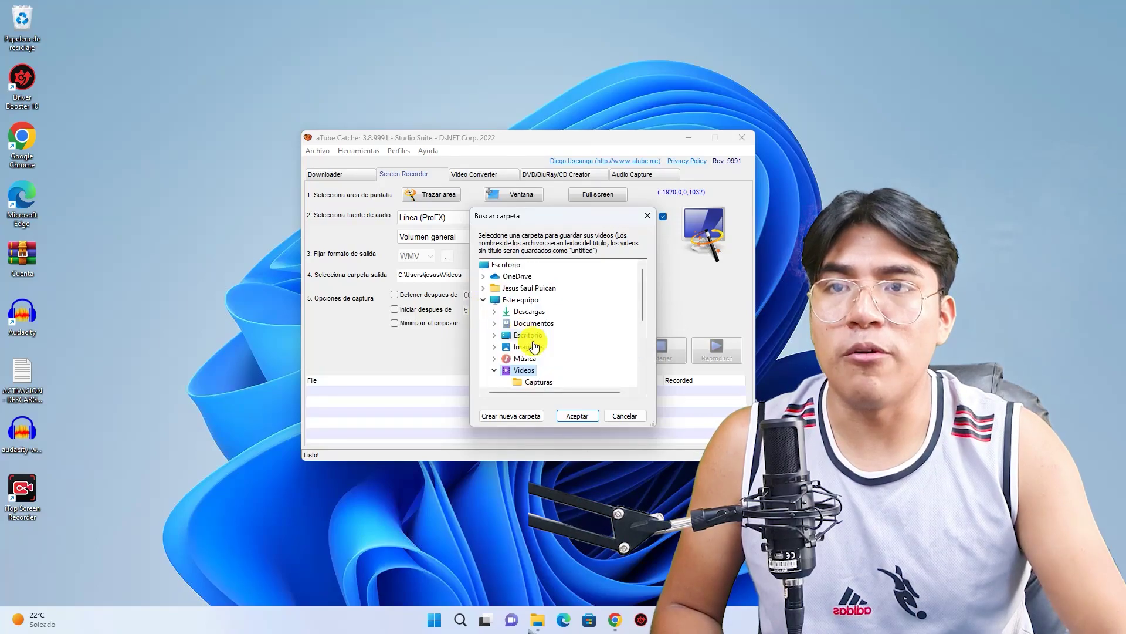
{"action": "left_click", "coordinate": [577, 415]}
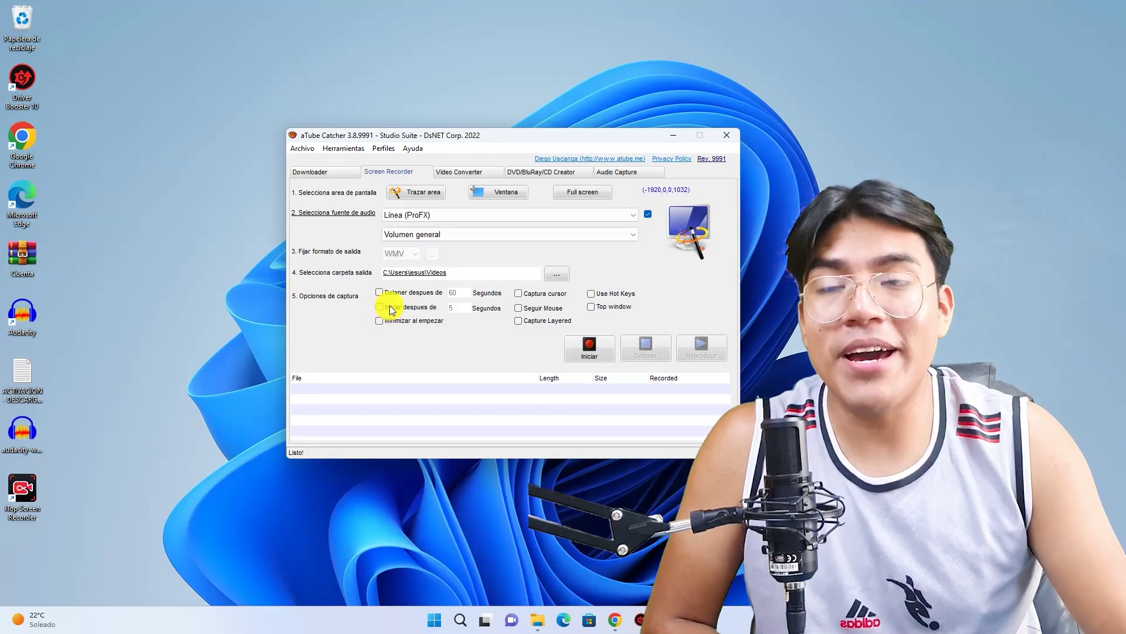
Enable the 5-second start delay and cursor capture for the recording, with Minimizar al empezar switched off.
{"action": "left_click", "coordinate": [381, 308]}
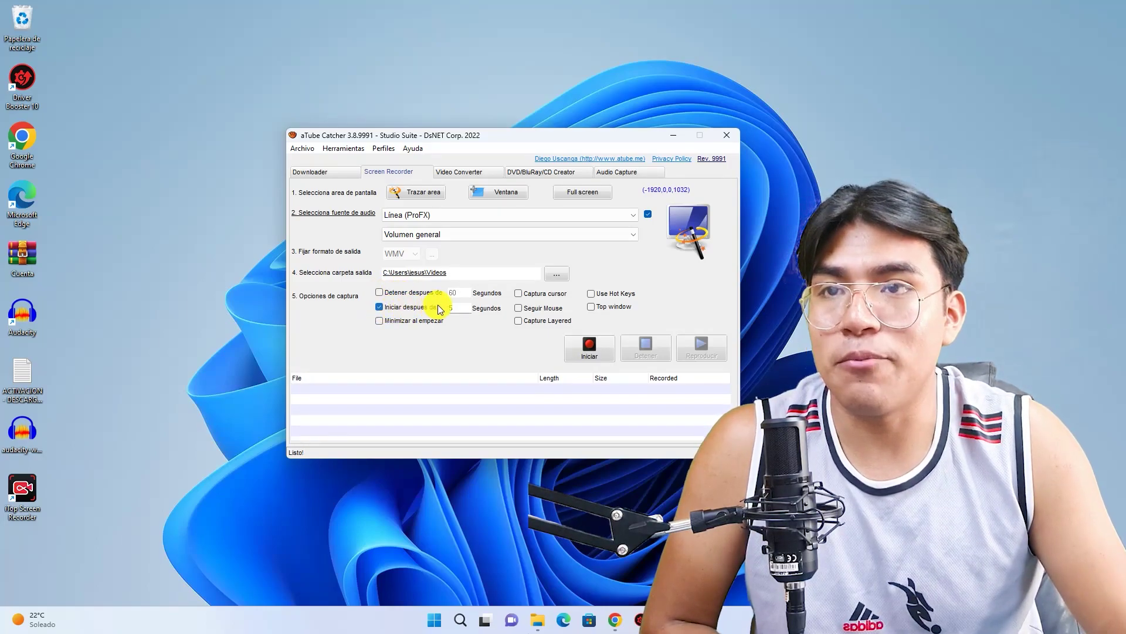
{"action": "left_click", "coordinate": [380, 308]}
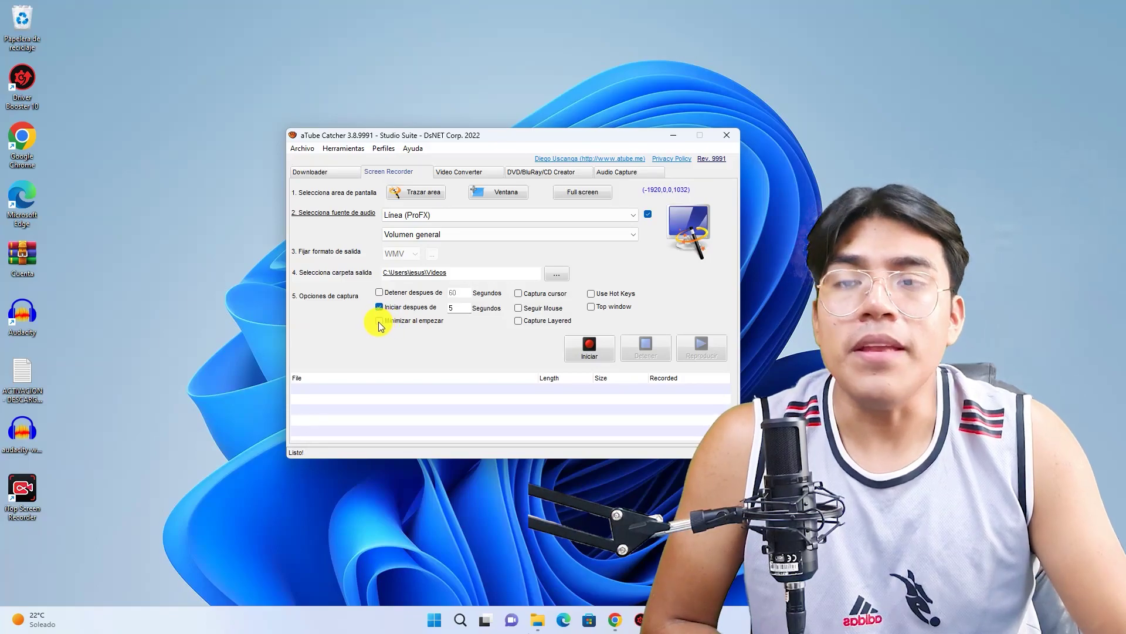
{"action": "left_click", "coordinate": [379, 320]}
{"action": "left_click_drag", "start_coordinate": [461, 139], "coordinate": [459, 153]}
{"action": "left_click", "coordinate": [386, 323]}
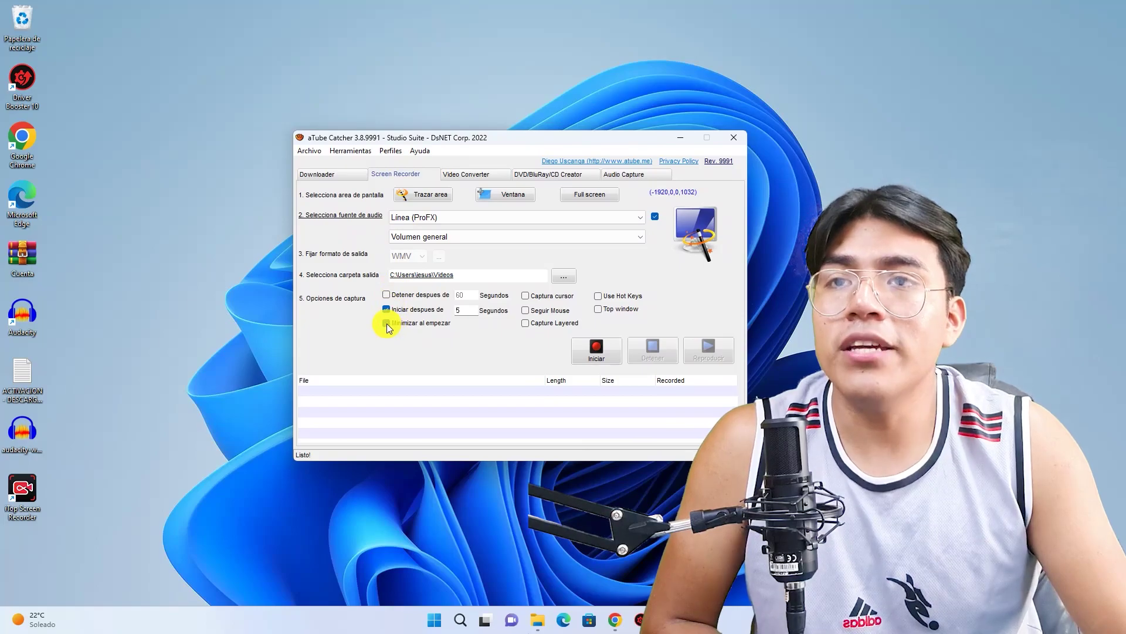
{"action": "left_click", "coordinate": [550, 300]}
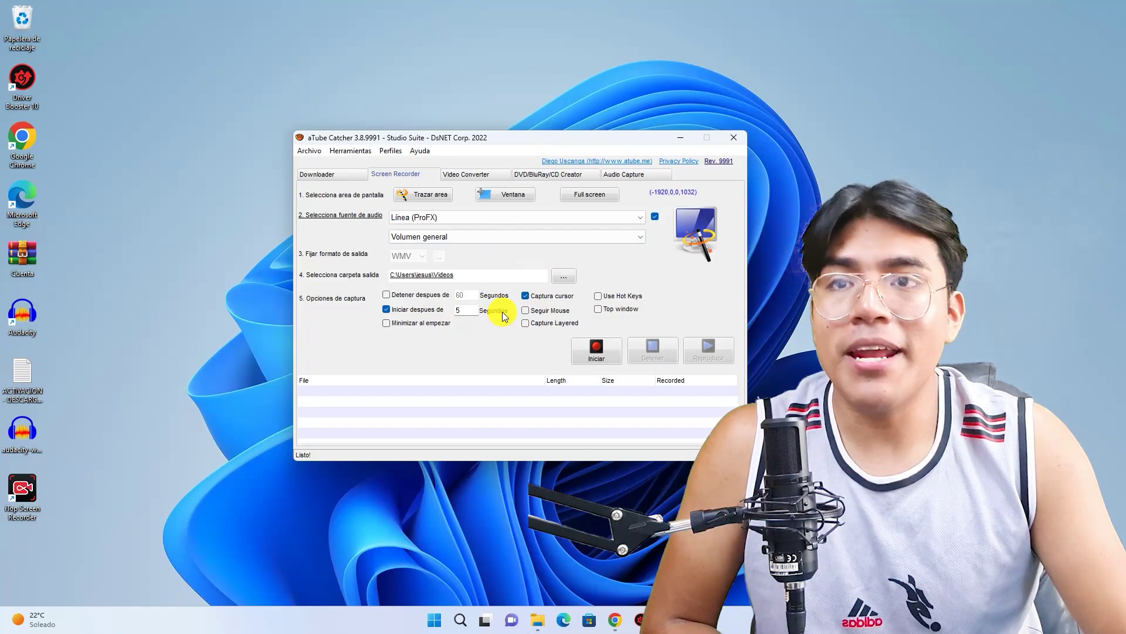
Start the screen recording and minimize the aTube Catcher window.
{"action": "left_click", "coordinate": [598, 352]}
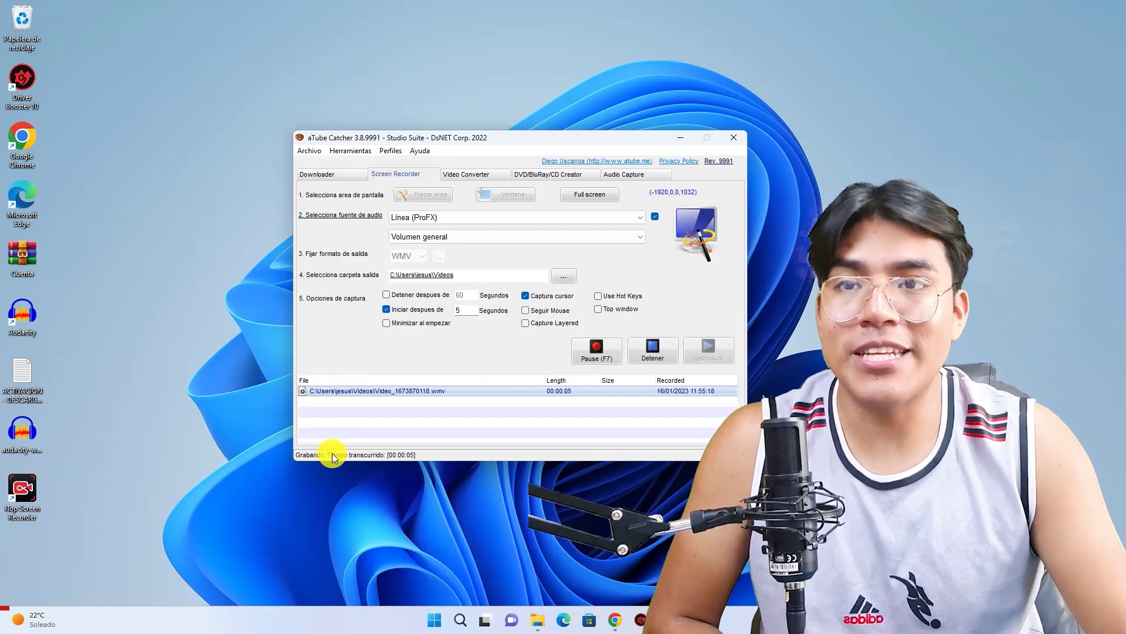
{"action": "left_click", "coordinate": [680, 139]}
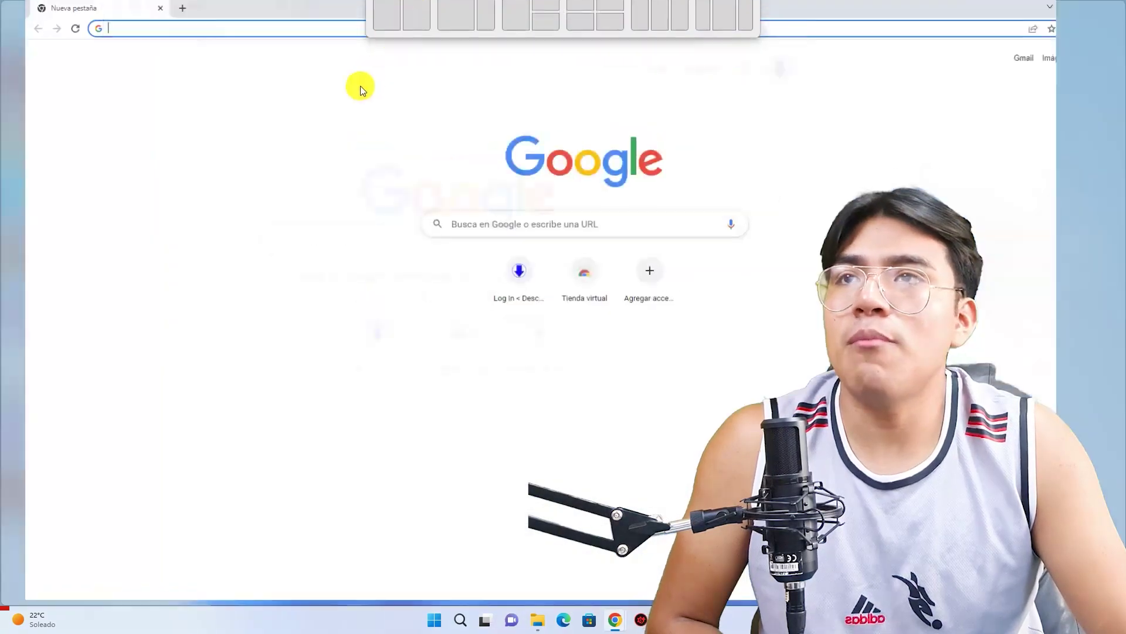
Switch to Chrome and load the website descargandolo.net in the new tab.
{"action": "type", "text": "desc"}
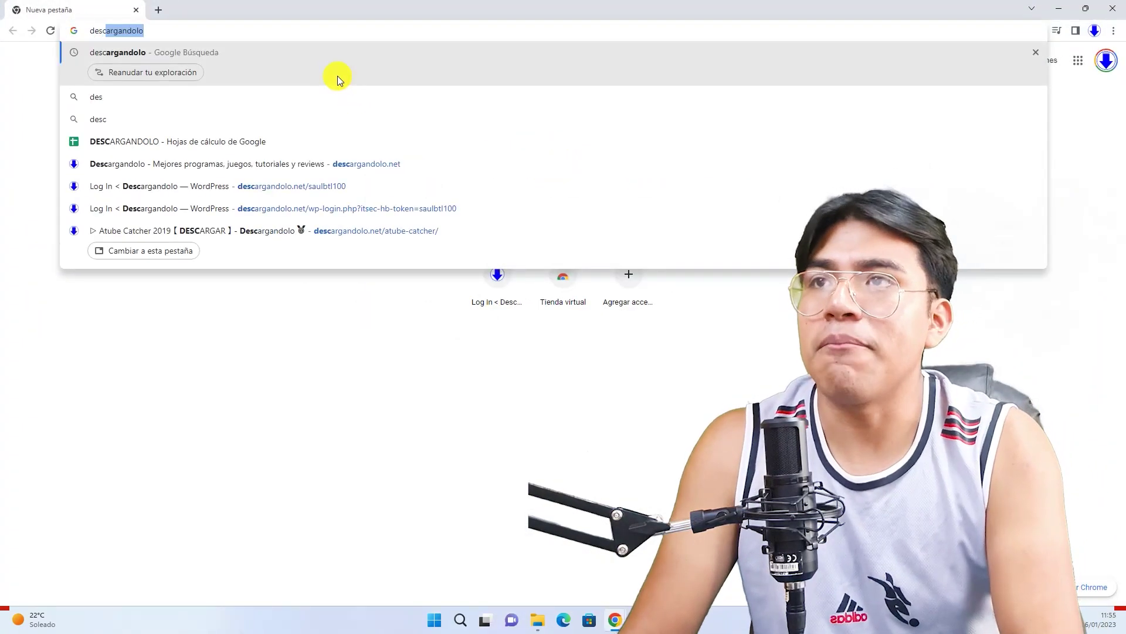
{"action": "type", "text": "argandolo.net"}
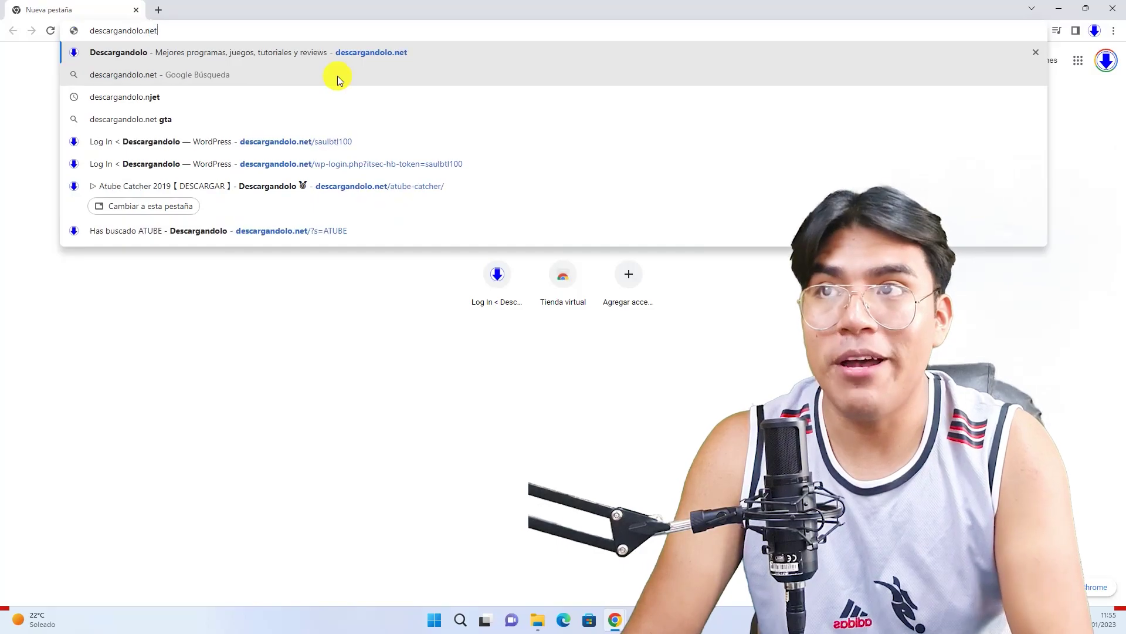
{"action": "key", "text": "Return"}
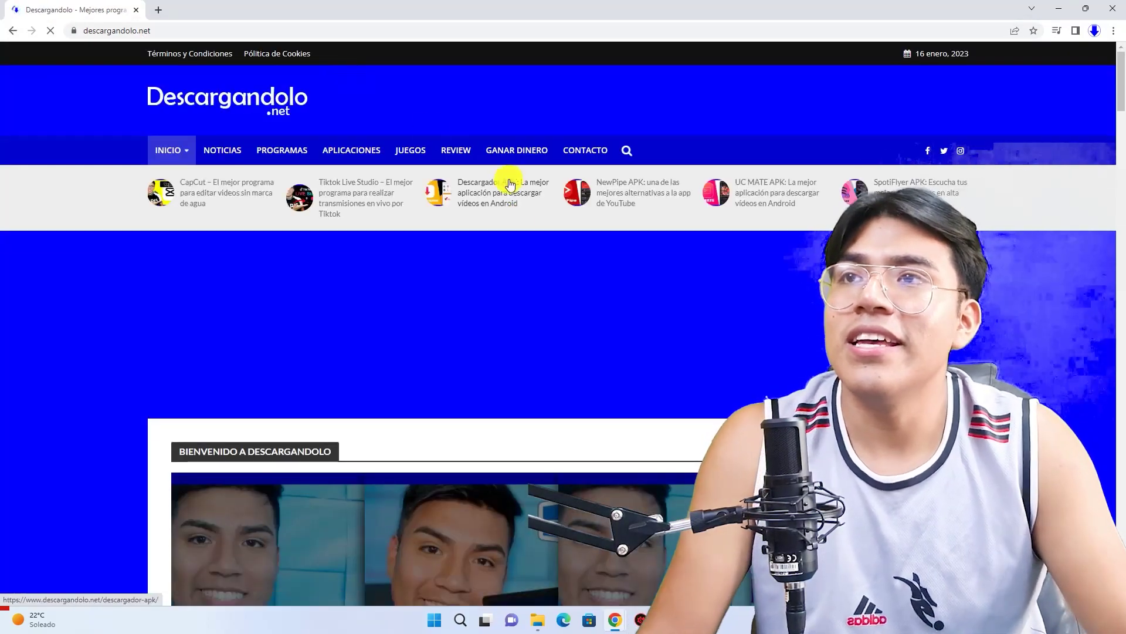
Minimize Chrome, return to aTube Catcher, dismiss its launcher window, and stop the screen recording.
{"action": "left_click", "coordinate": [1064, 8]}
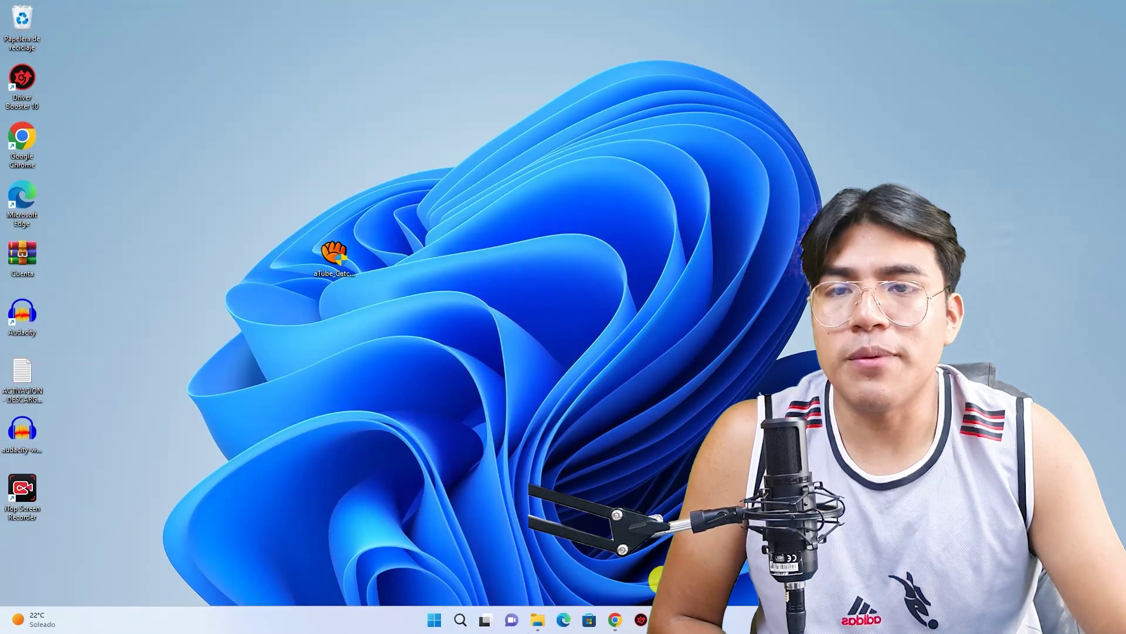
{"action": "mouse_move", "coordinate": [692, 620]}
{"action": "left_click", "coordinate": [692, 552]}
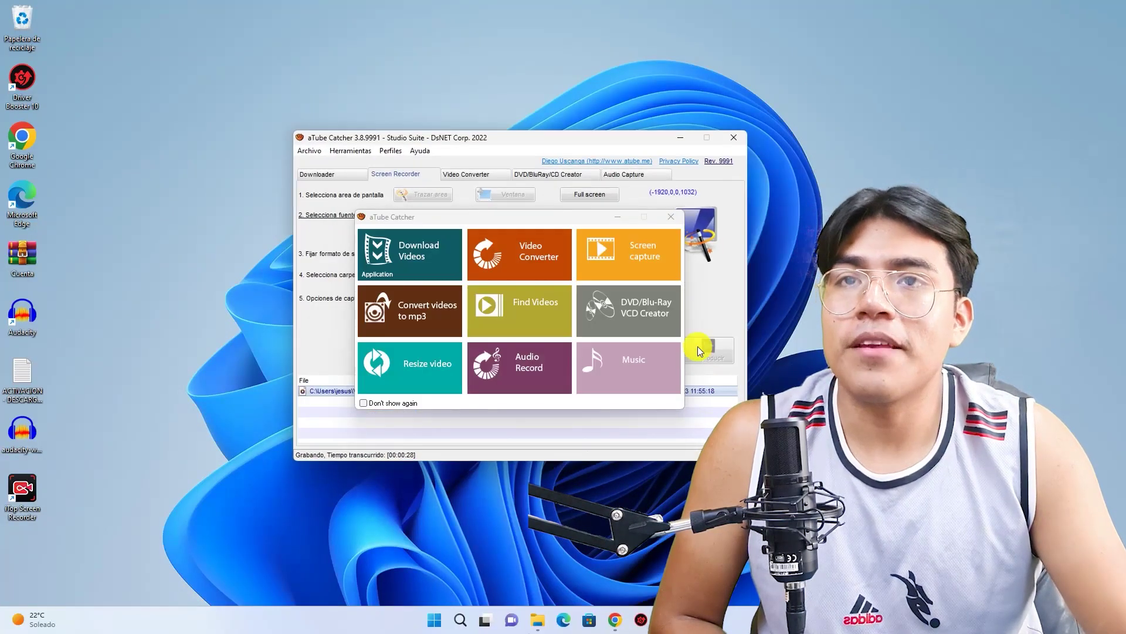
{"action": "left_click", "coordinate": [671, 217]}
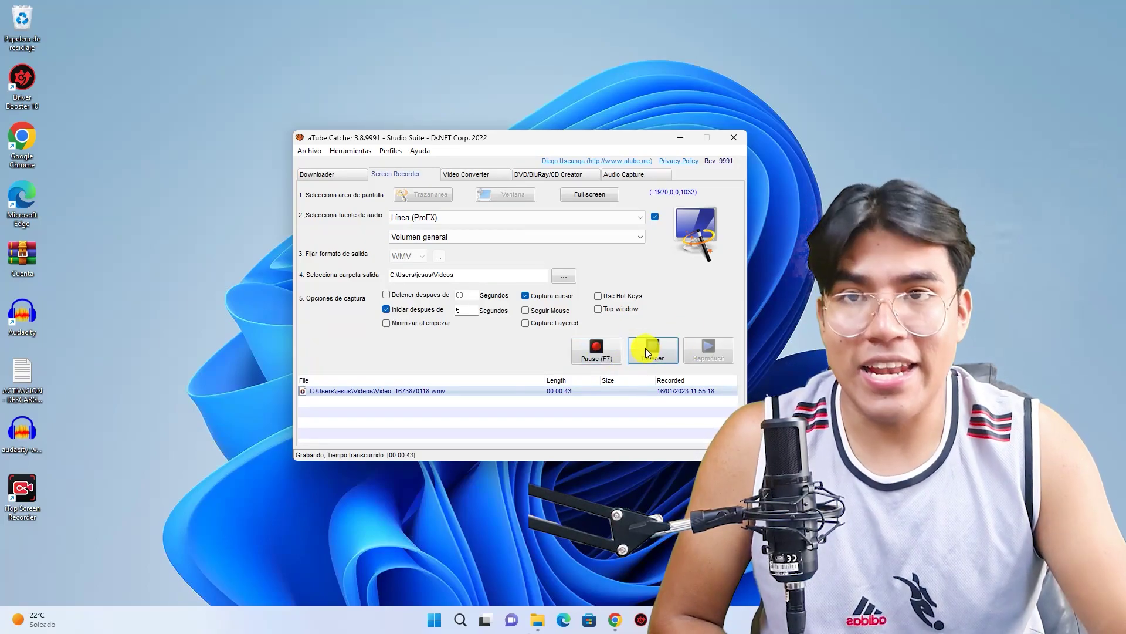
{"action": "left_click", "coordinate": [652, 350]}
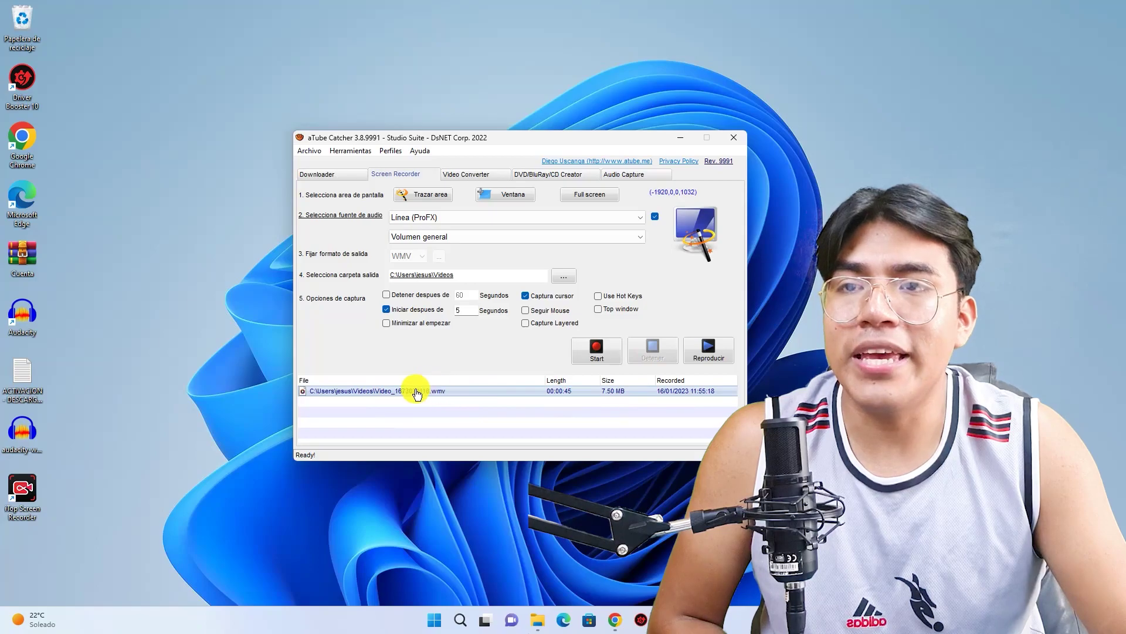
Show the finished recording in its Videos folder and open it for playback in the default media player.
{"action": "double_click", "coordinate": [481, 393]}
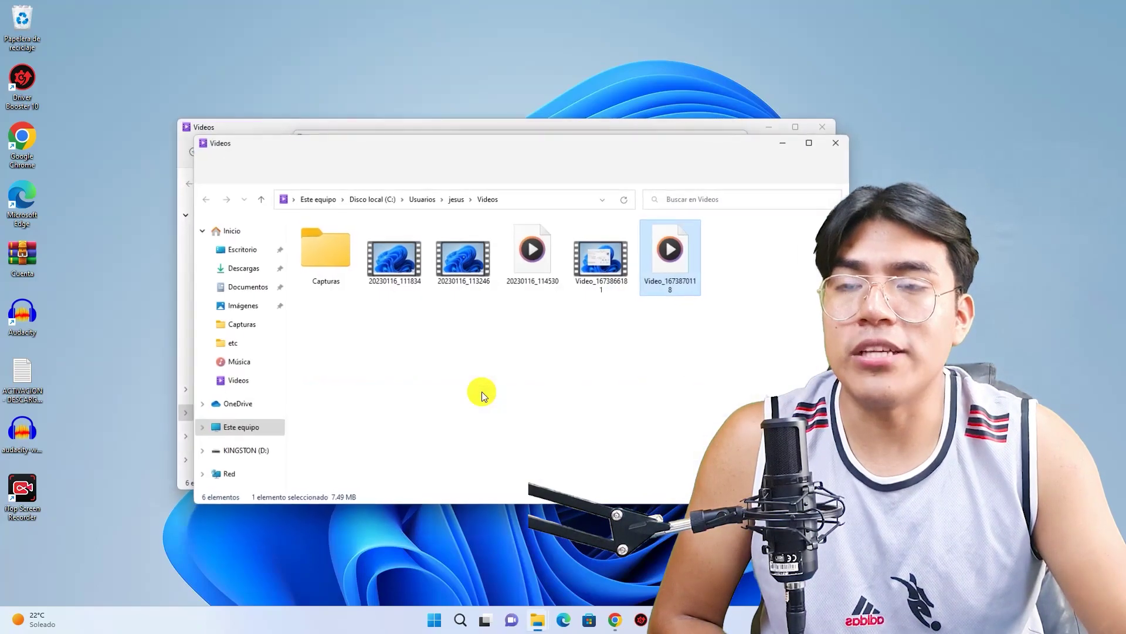
{"action": "right_click", "coordinate": [673, 262]}
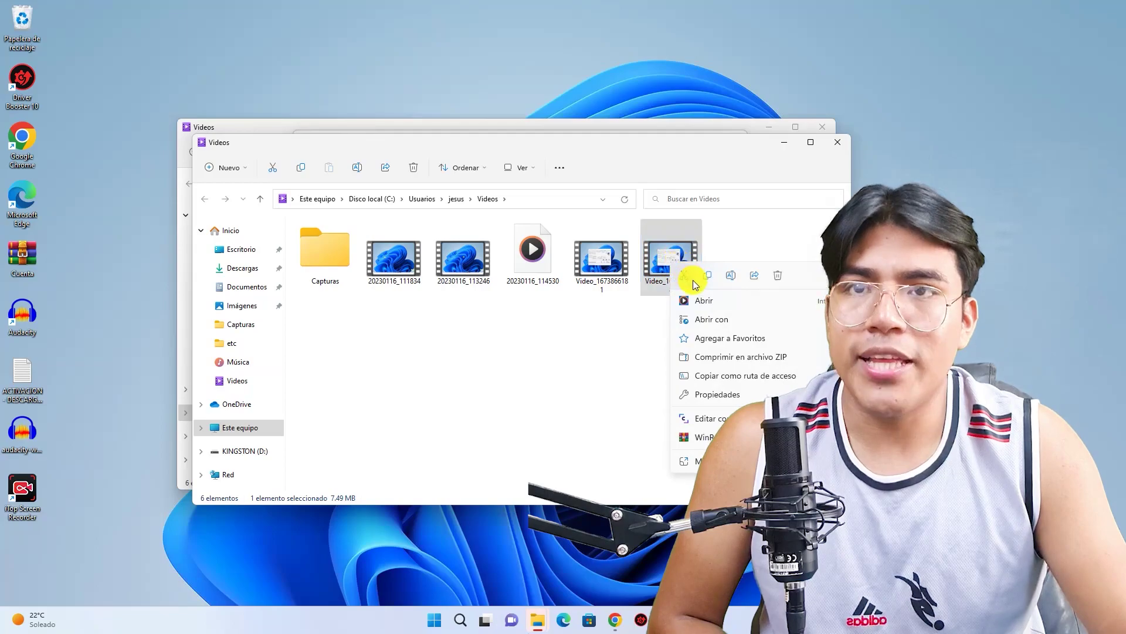
{"action": "left_click", "coordinate": [703, 303]}
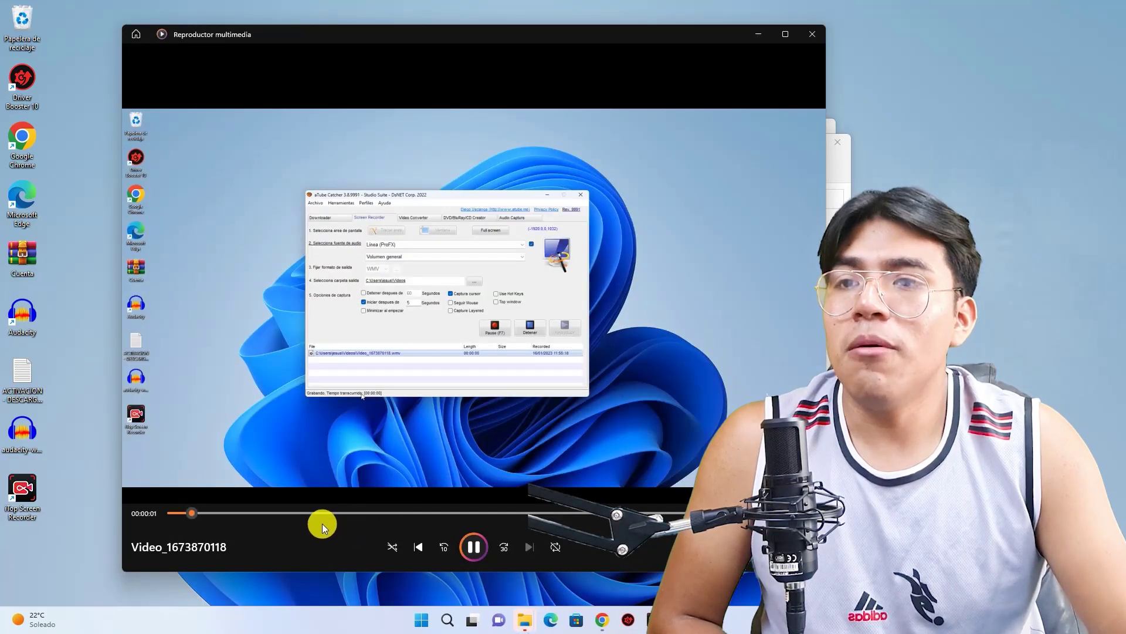
Review the recording by skipping ahead through it to near the end, and close the media player.
{"action": "left_click_drag", "start_coordinate": [614, 33], "coordinate": [682, 33]}
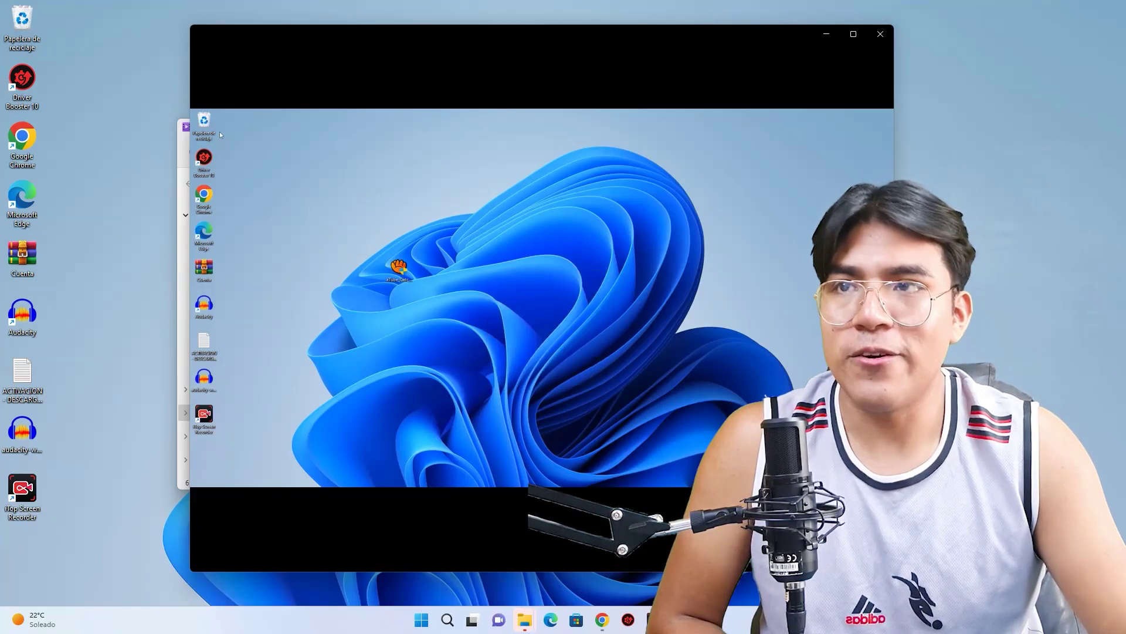
{"action": "mouse_move", "coordinate": [484, 527]}
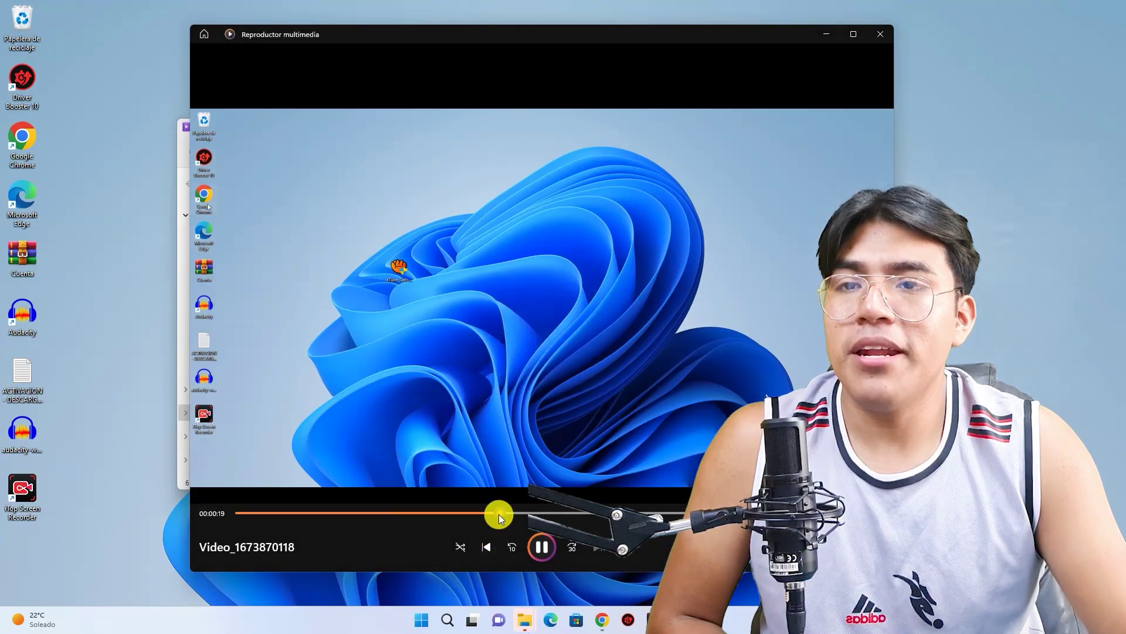
{"action": "left_click", "coordinate": [498, 513]}
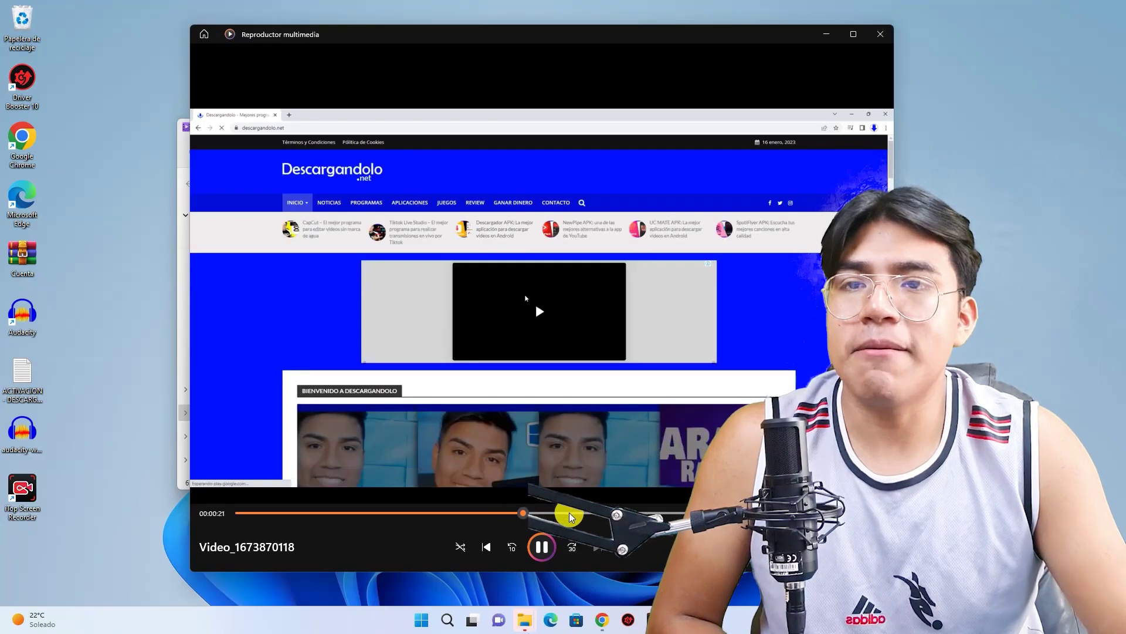
{"action": "left_click", "coordinate": [566, 513]}
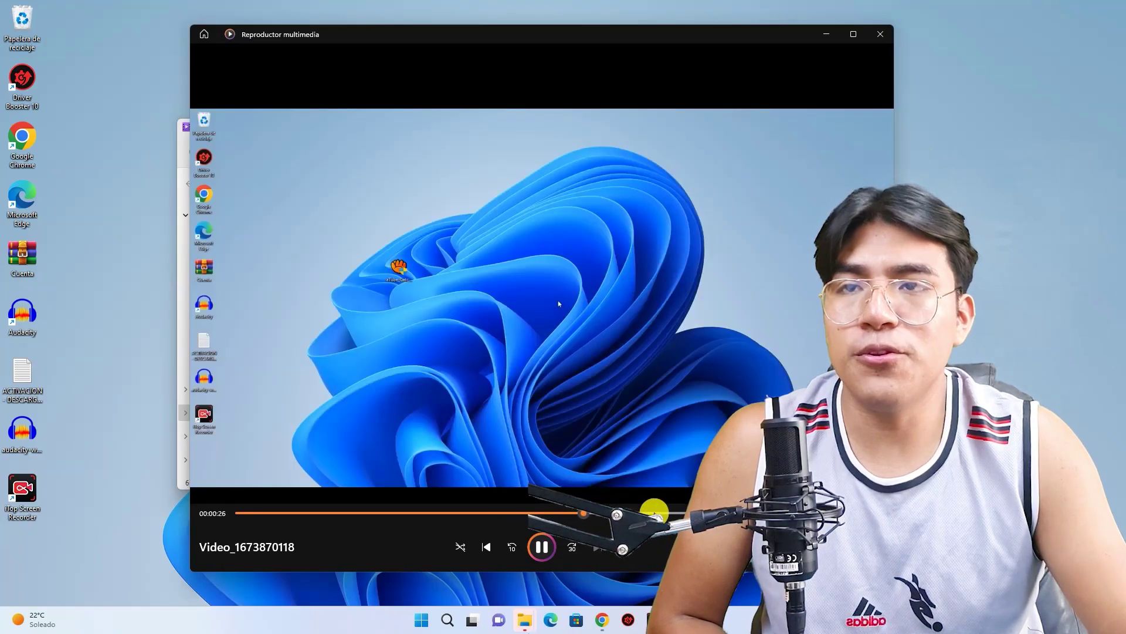
{"action": "left_click", "coordinate": [658, 513]}
{"action": "left_click", "coordinate": [777, 513]}
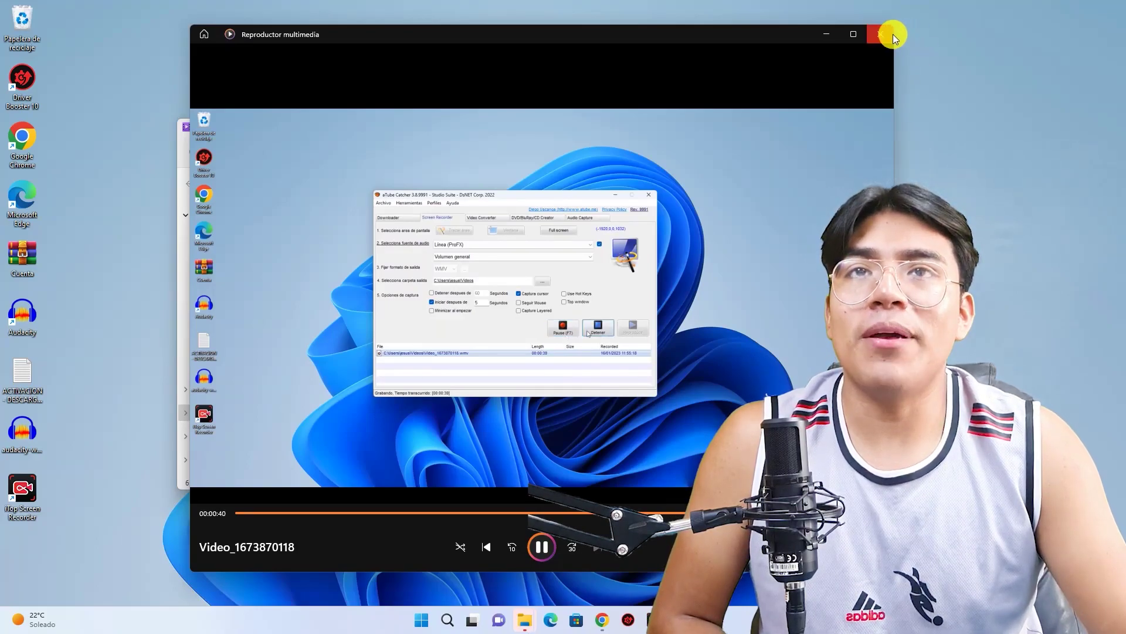
{"action": "left_click", "coordinate": [882, 34]}
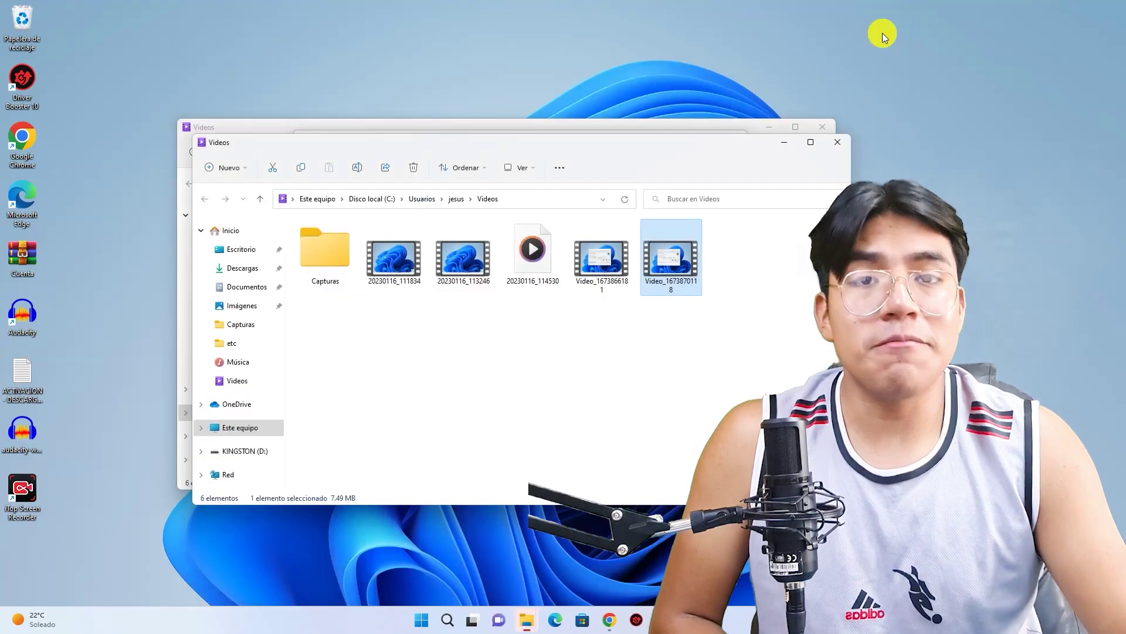